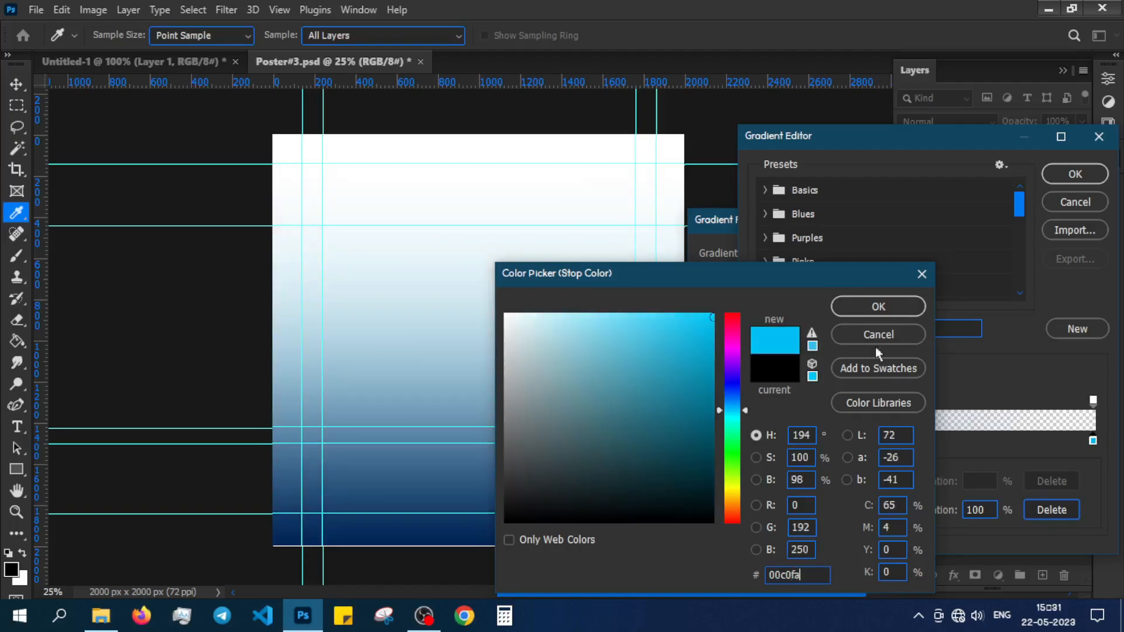
# - Set the gradient fill's angle to -90° and make its light-blue end fully opaque
pyautogui.click(1074, 174)
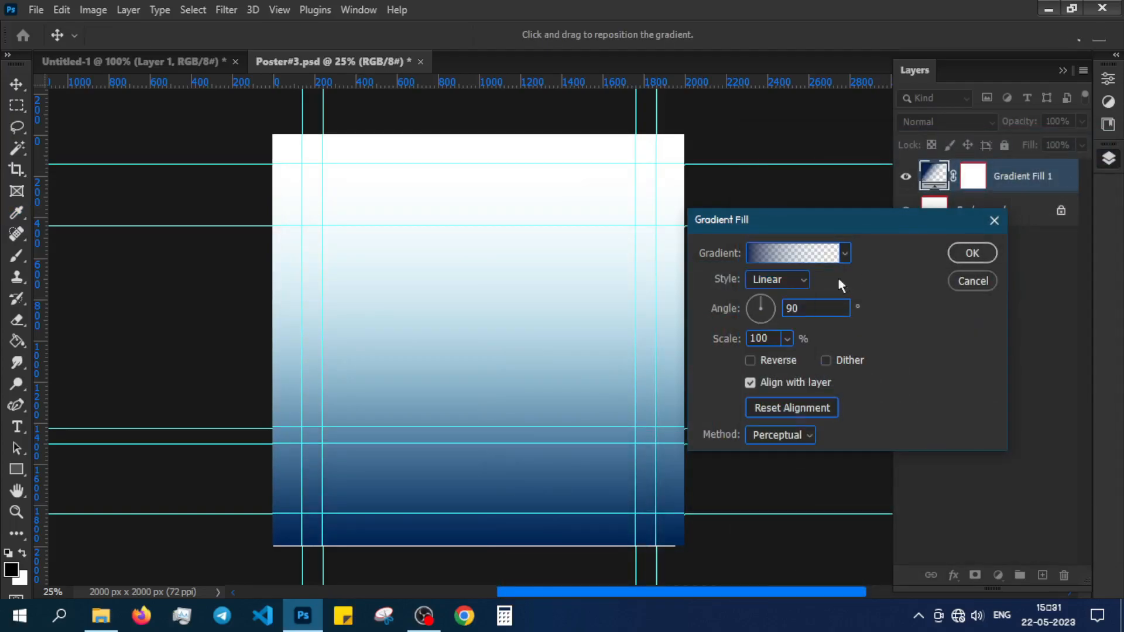
pyautogui.write('-90')
pyautogui.click(793, 253)
pyautogui.click(1092, 401)
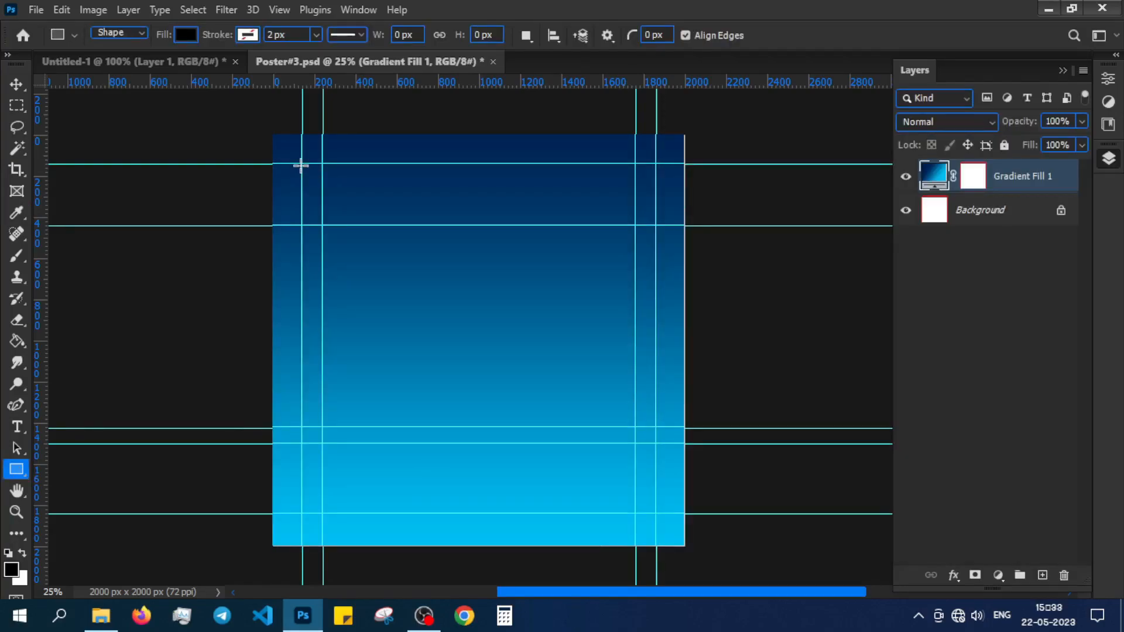
# - Draw a 1720 × 1700 px rectangle along the outer guides with no fill and a 5 px white stroke
pyautogui.moveTo(653, 515); pyautogui.dragTo(656, 514)
pyautogui.click(919, 258)
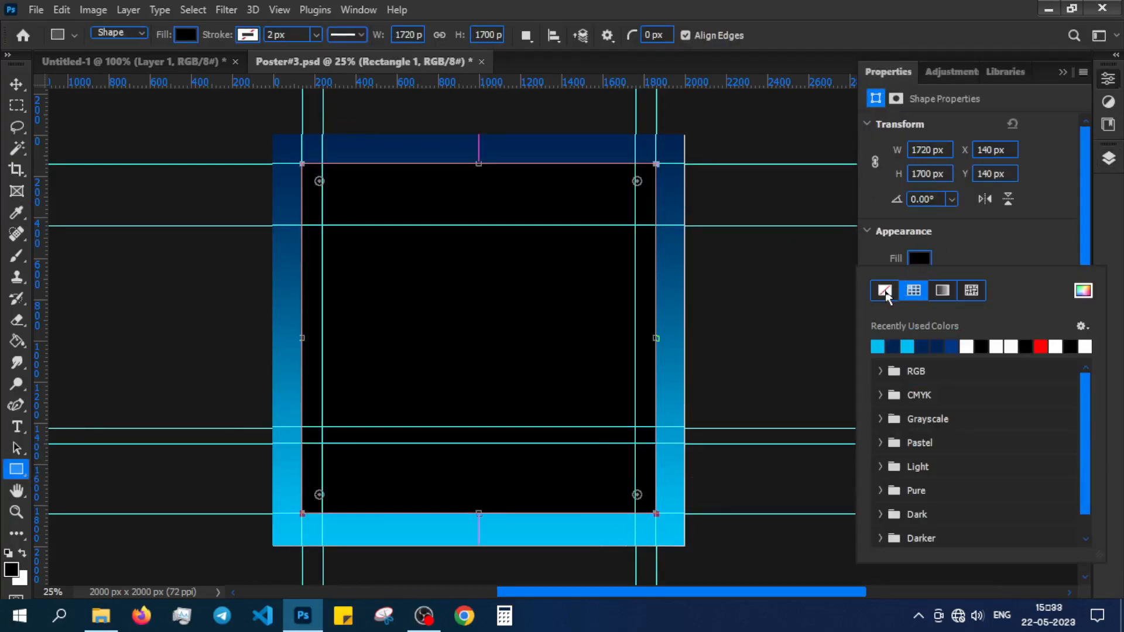
pyautogui.click(885, 313)
pyautogui.click(1012, 366)
pyautogui.click(918, 282)
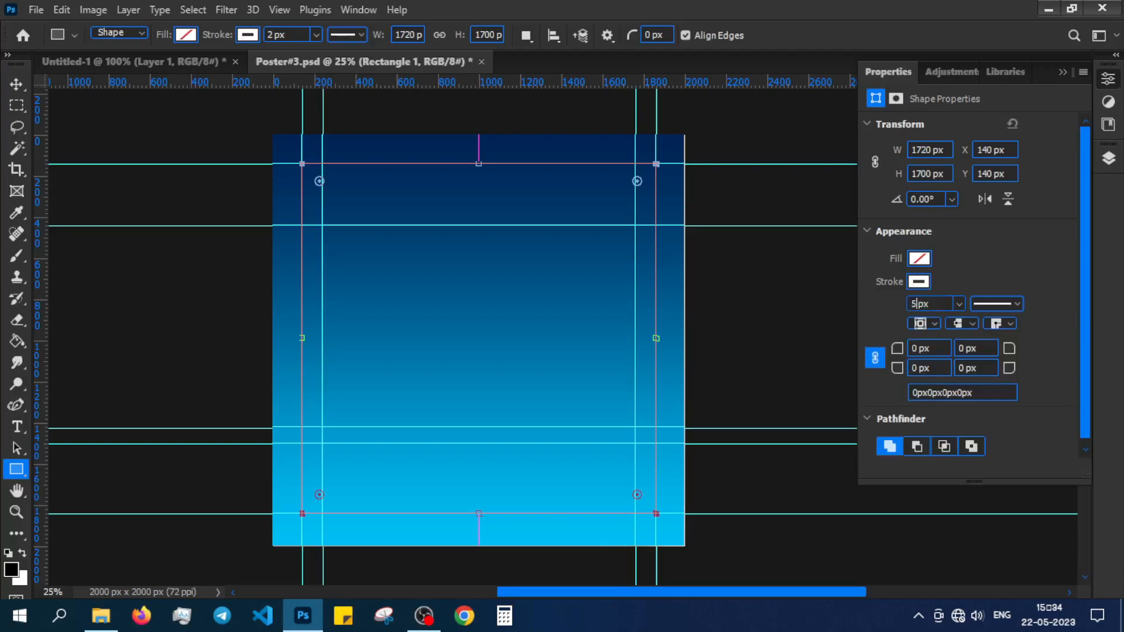
pyautogui.press('Return')
pyautogui.press('F7')
pyautogui.click(1013, 373)
# - Draw a 1520 × 982 px rectangle along the inner guides
pyautogui.hotkey('ctrl', ';')
pyautogui.hotkey('ctrl', ';')
pyautogui.hotkey('ctrl', '+')
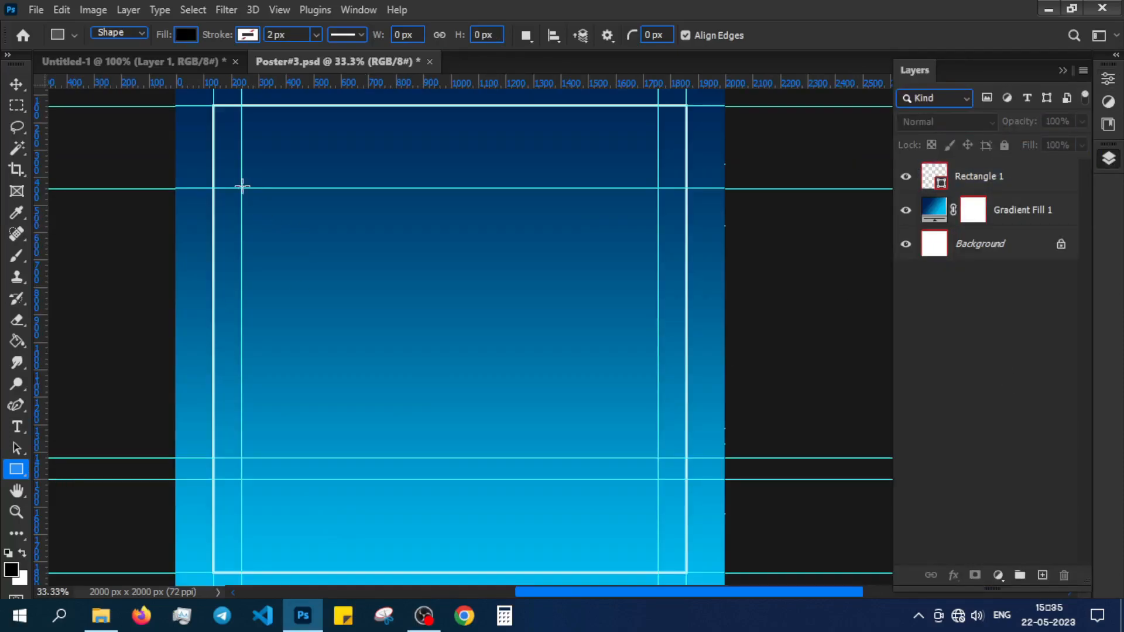
pyautogui.moveTo(511, 465); pyautogui.dragTo(657, 457)
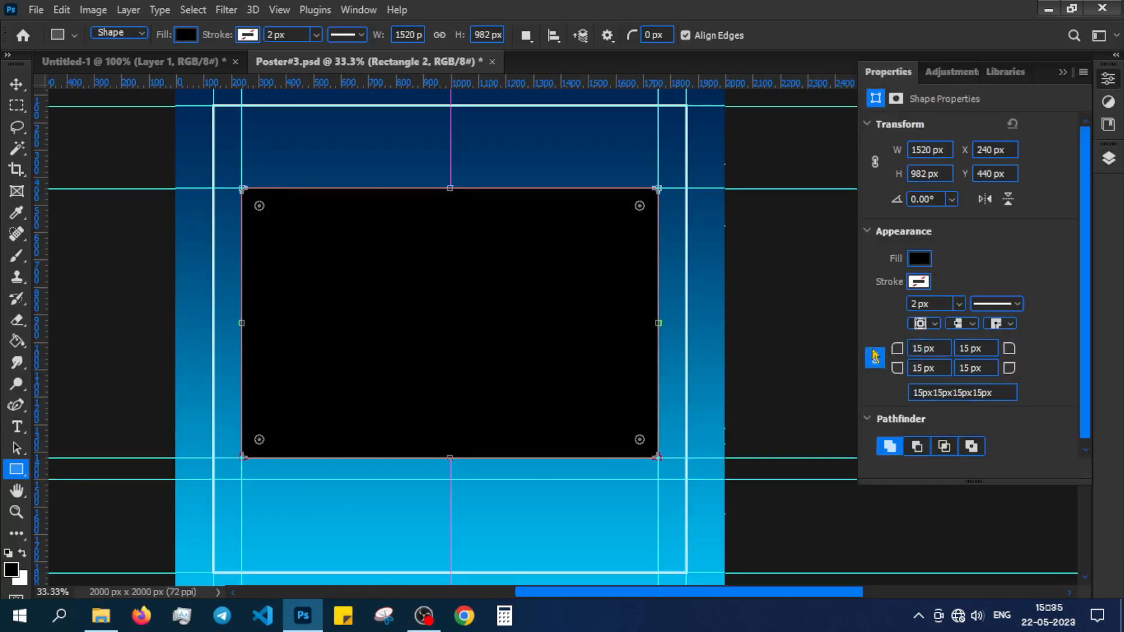
# - Give the inner rectangle no fill, a thin white stroke and 15 px rounded corners
pyautogui.click(919, 257)
pyautogui.click(880, 288)
pyautogui.click(953, 247)
pyautogui.click(918, 282)
pyautogui.click(876, 368)
pyautogui.click(918, 281)
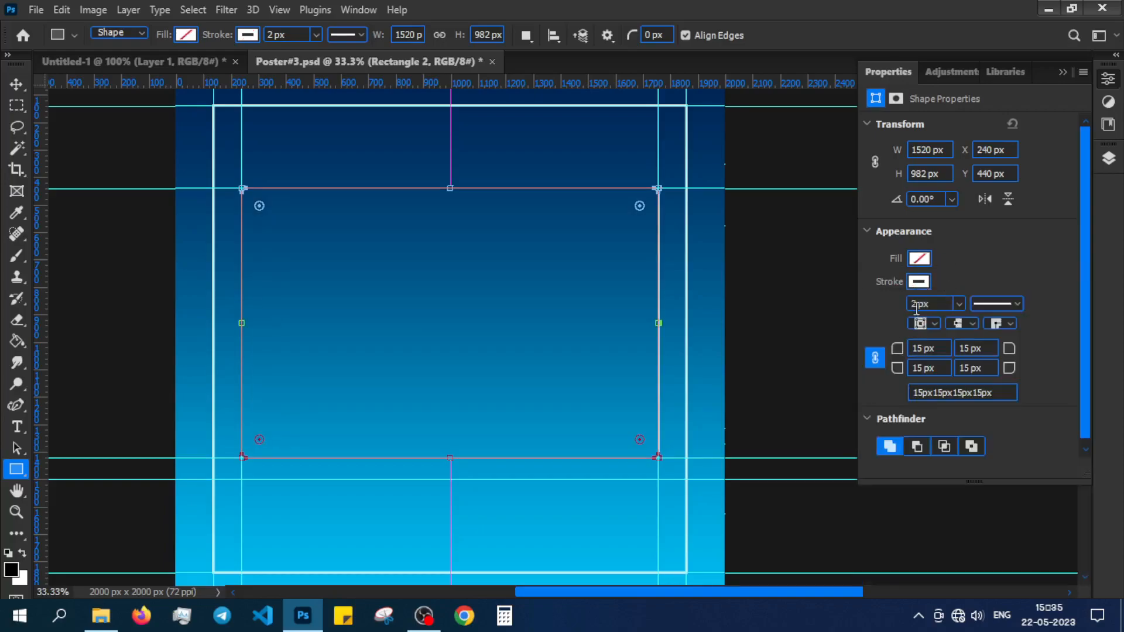
pyautogui.press('F7')
pyautogui.click(986, 344)
pyautogui.hotkey('ctrl', ';')
pyautogui.hotkey('ctrl', '+')
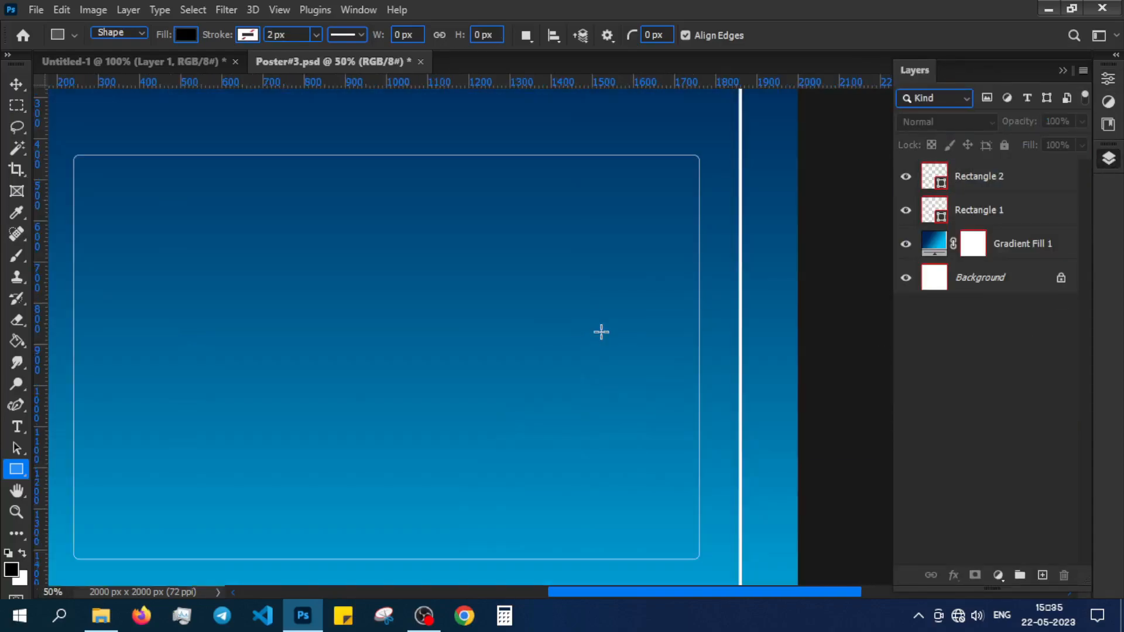
pyautogui.hotkey('ctrl', '-')
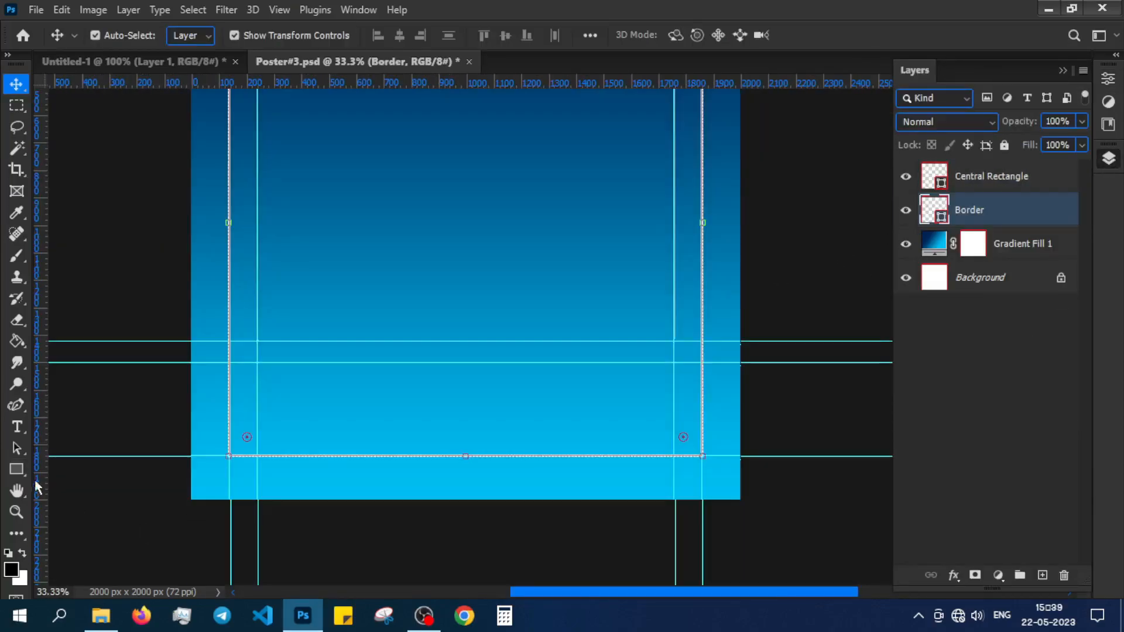
# - Draw a 2007 × 498 px rectangle across the lower part of the poster and fill it with white
pyautogui.click(17, 469)
pyautogui.moveTo(190, 363); pyautogui.dragTo(215, 453)
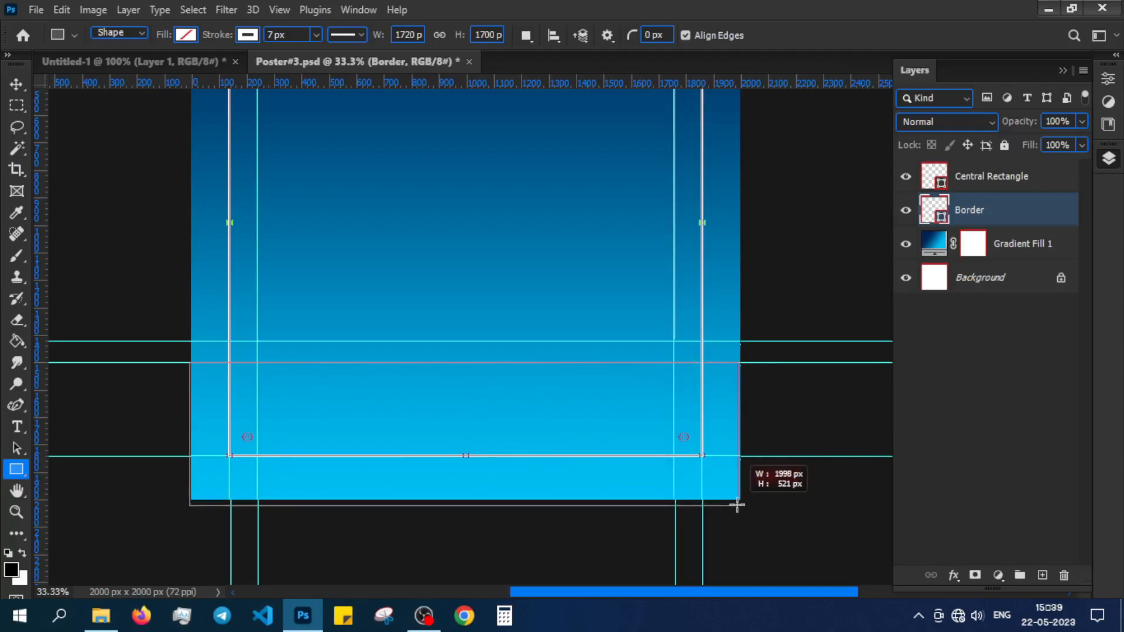
pyautogui.moveTo(737, 504); pyautogui.dragTo(740, 499)
pyautogui.click(919, 258)
pyautogui.click(876, 343)
pyautogui.click(1019, 248)
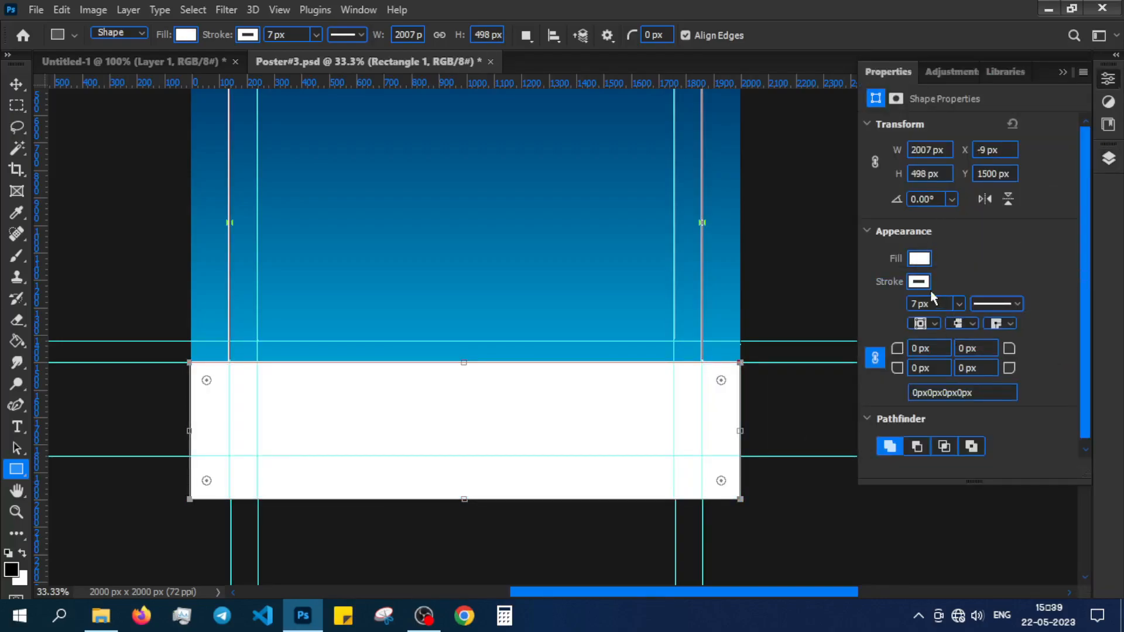
# - Remove the white rectangle's stroke and move its layer above Central Rectangle
pyautogui.click(920, 284)
pyautogui.click(882, 314)
pyautogui.press('F7')
pyautogui.click(1003, 427)
pyautogui.click(1008, 211)
pyautogui.hotkey('ctrl', ']')
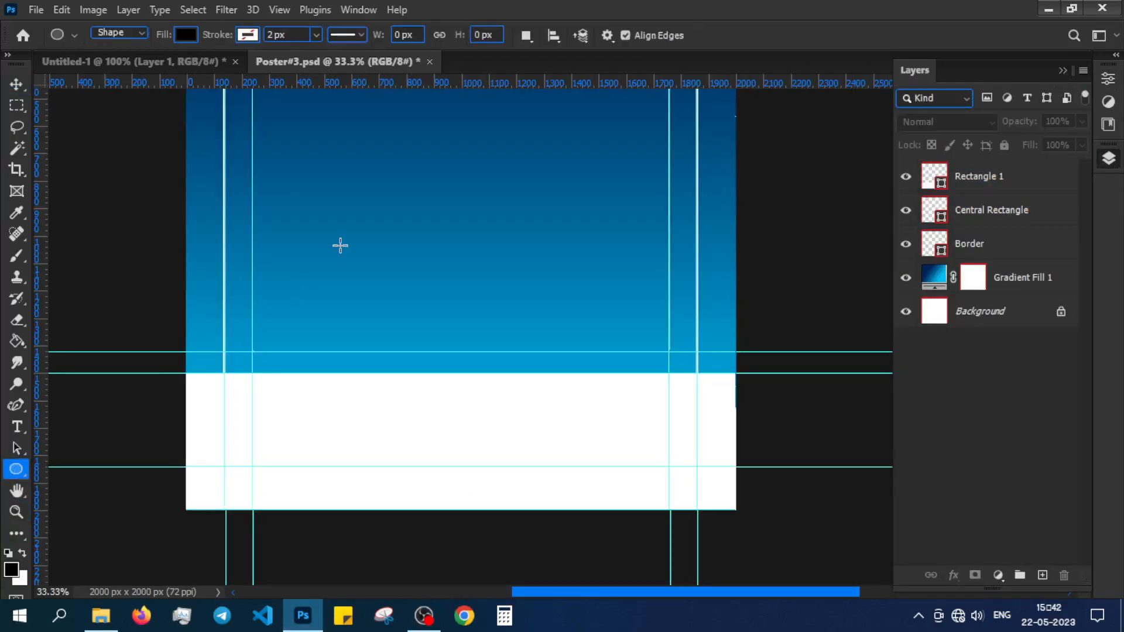
# - Create a 650 px circle over the white rectangle's upper edge and center it horizontally on the background
pyautogui.click(339, 243)
pyautogui.write('650')
pyautogui.click(489, 234)
pyautogui.press('v')
pyautogui.moveTo(440, 331); pyautogui.dragTo(468, 364)
pyautogui.press('F7')
pyautogui.keyDown('ctrl'); pyautogui.click(990, 344); pyautogui.keyUp('ctrl')
pyautogui.click(400, 35)
pyautogui.click(995, 404)
# - Add a Stroke layer style to the circle in white, positioned inside
pyautogui.click(988, 171)
pyautogui.rightClick(985, 162)
pyautogui.click(778, 12)
pyautogui.click(643, 214)
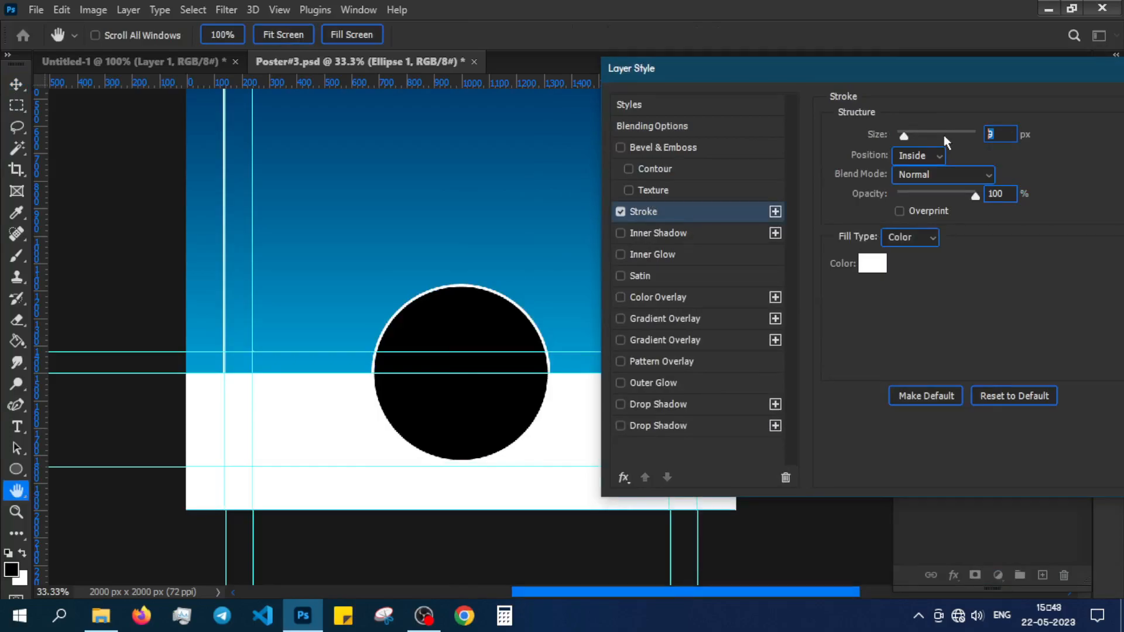
pyautogui.moveTo(944, 135); pyautogui.dragTo(848, 150)
pyautogui.click(1067, 121)
# - Create a second circle of 515 px and add a Stroke layer style to it
pyautogui.hotkey('ctrl', '+')
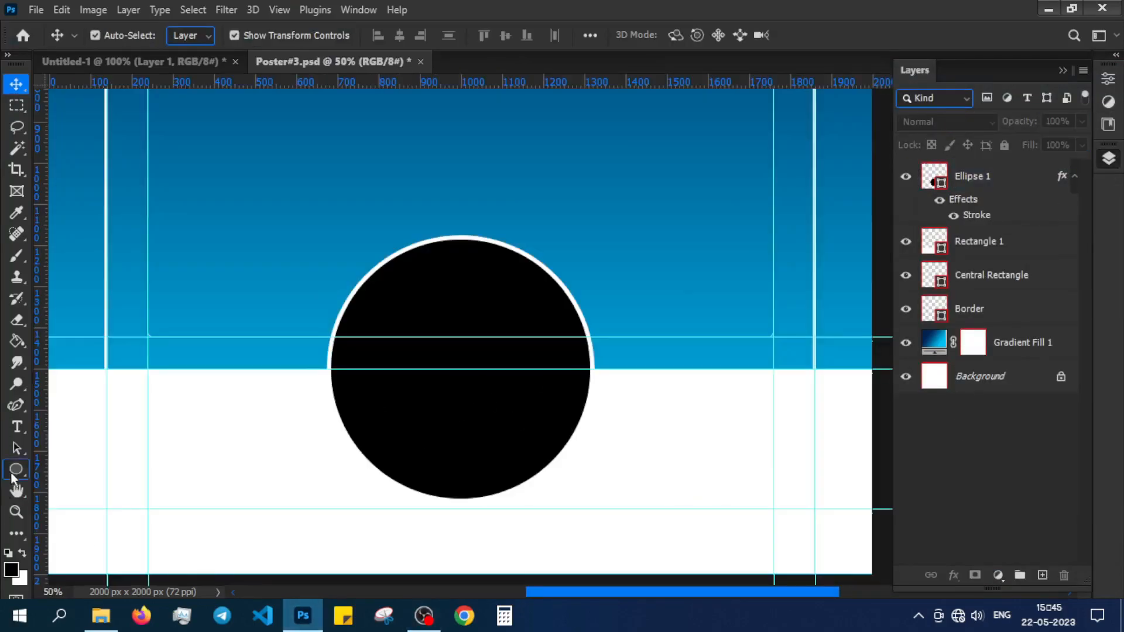
pyautogui.press('u')
pyautogui.click(361, 242)
pyautogui.click(529, 236)
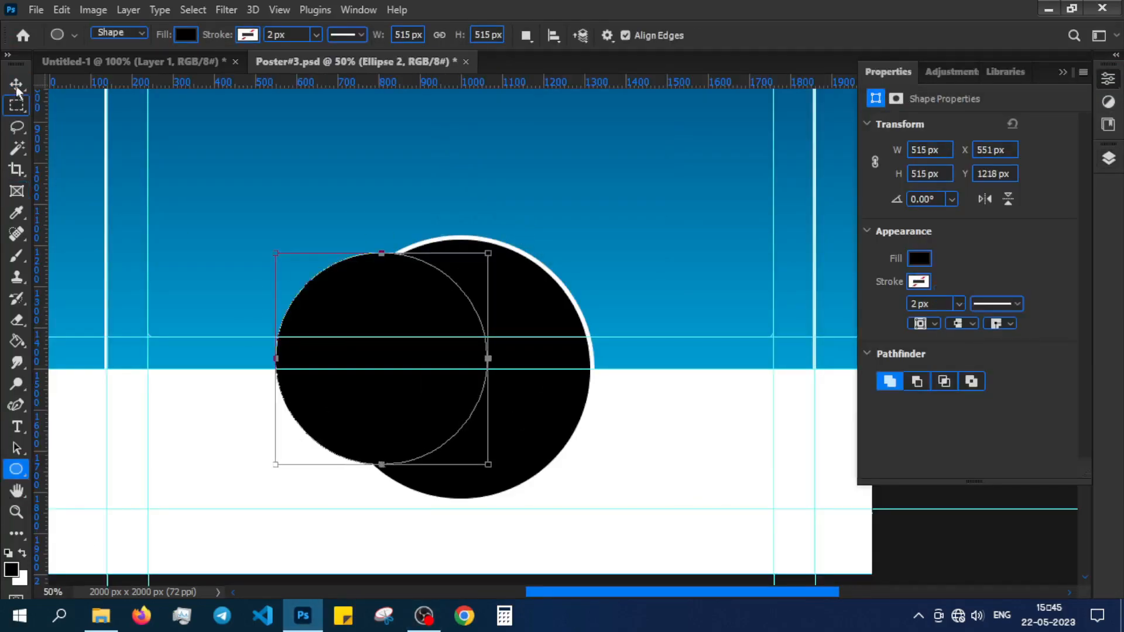
pyautogui.press('v')
pyautogui.click(1108, 159)
pyautogui.doubleClick(995, 183)
pyautogui.click(594, 214)
pyautogui.press('Return')
# - Duplicate the smaller circle to the other side of the large circle and bring the large circle's layer to the front
pyautogui.moveTo(371, 371)
pyautogui.mouseDown()
pyautogui.moveTo(238, 383)
pyautogui.moveTo(704, 384)
pyautogui.mouseUp()
pyautogui.moveTo(964, 306); pyautogui.dragTo(969, 174)
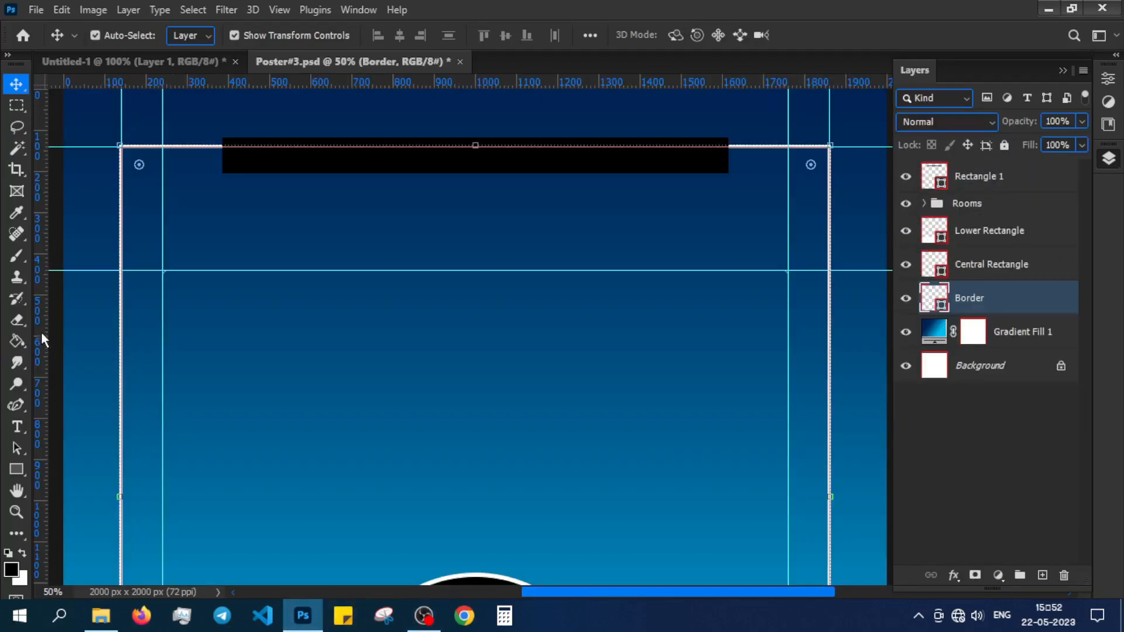
# - Place vertical guides at both ends of the black bar and rasterize the Border layer
pyautogui.moveTo(40, 331); pyautogui.dragTo(224, 316)
pyautogui.moveTo(39, 357); pyautogui.dragTo(730, 357)
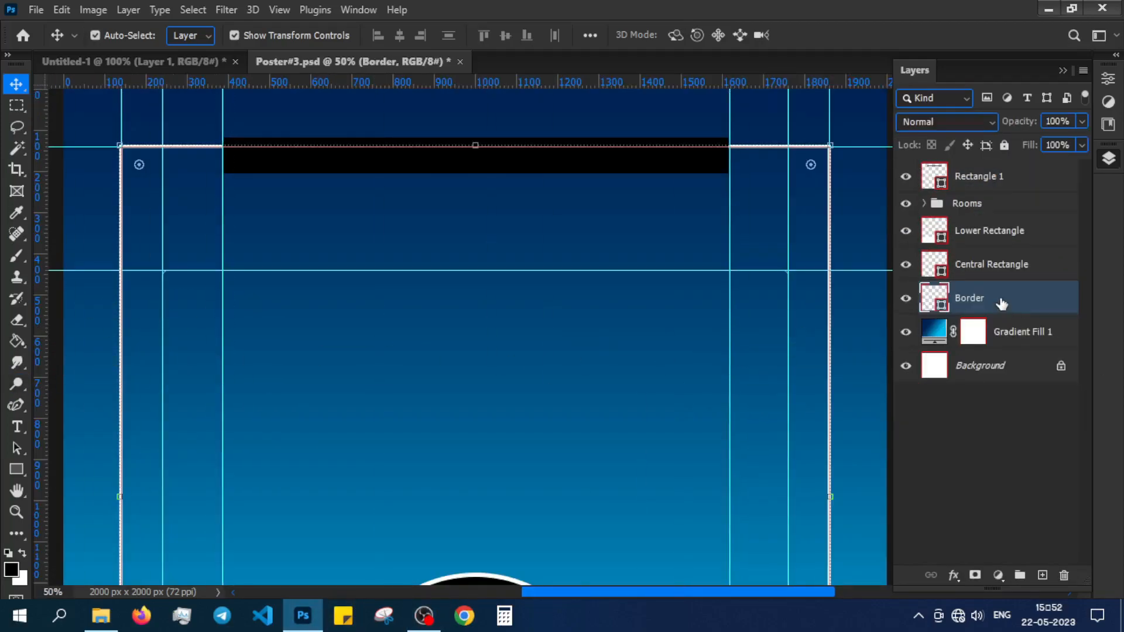
pyautogui.rightClick(1001, 304)
pyautogui.click(831, 240)
# - Select the border section behind the black bar, hide the bar and delete that section
pyautogui.press('m')
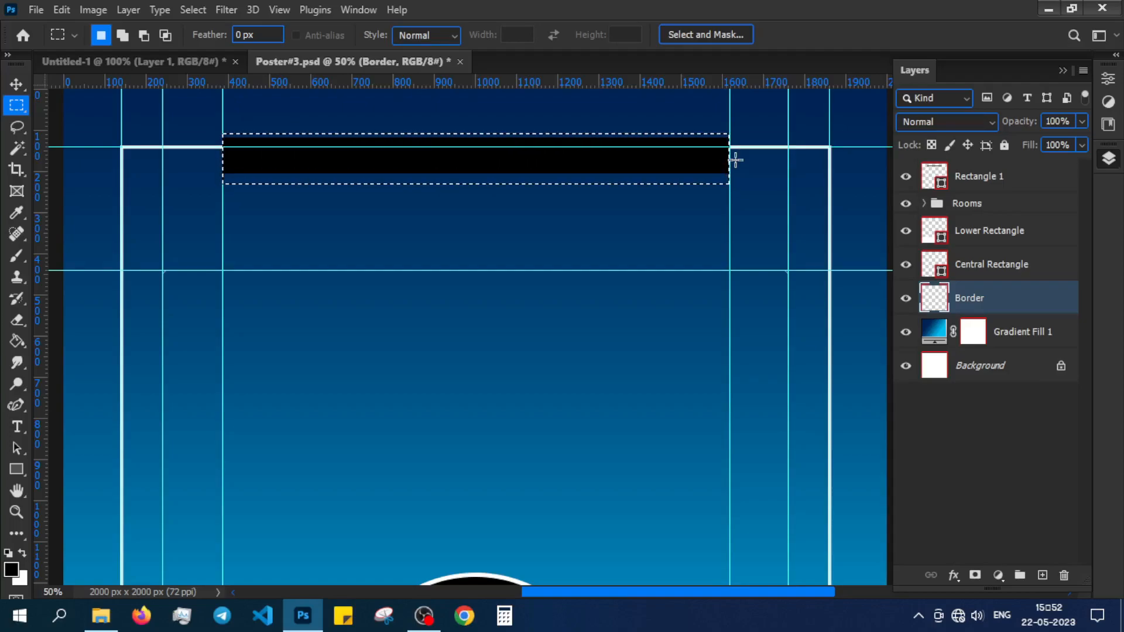
pyautogui.click(906, 176)
pyautogui.press('Delete')
pyautogui.hotkey('ctrl', 'd')
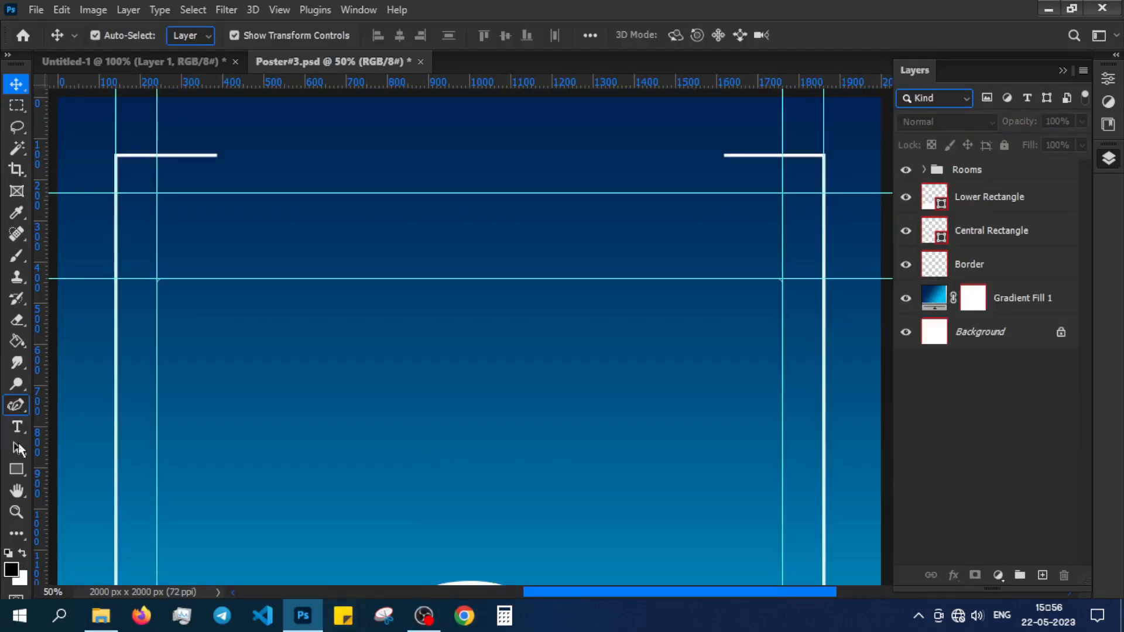
# - Add the title text "ELEGANT HOME" at the upper gap of the border
pyautogui.click(17, 426)
pyautogui.click(306, 155)
pyautogui.write('ELEGANT ')
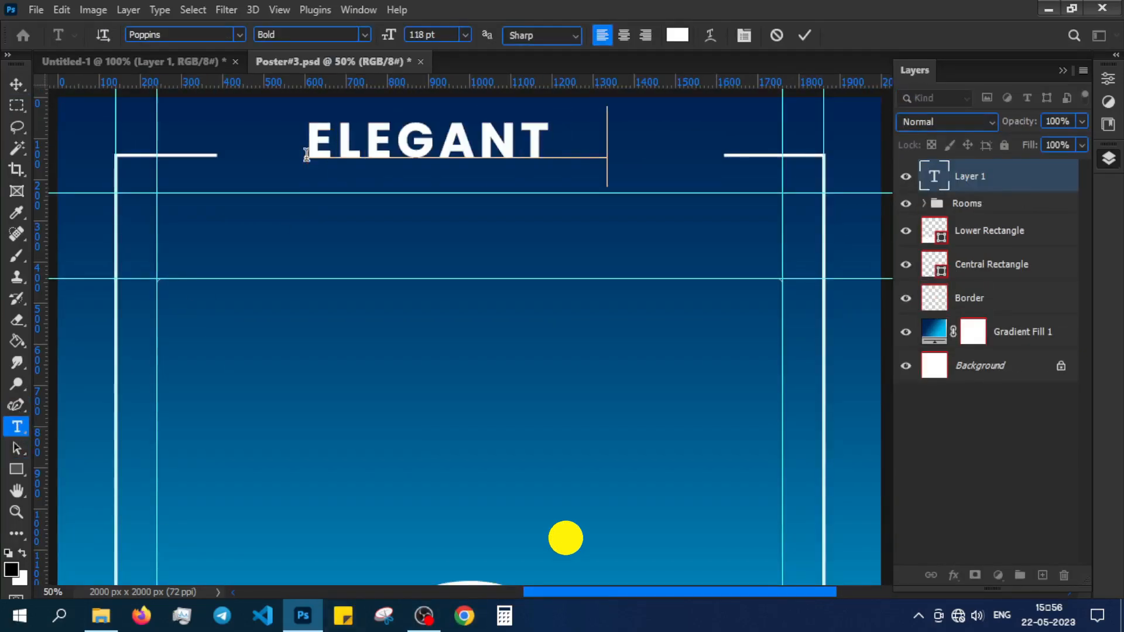
pyautogui.write('HOME')
pyautogui.hotkey('ctrl', 'Return')
# - Move the title into the border gap and center it horizontally on the background
pyautogui.press('v')
pyautogui.moveTo(542, 150); pyautogui.dragTo(505, 163)
pyautogui.keyDown('ctrl'); pyautogui.click(995, 365); pyautogui.keyUp('ctrl')
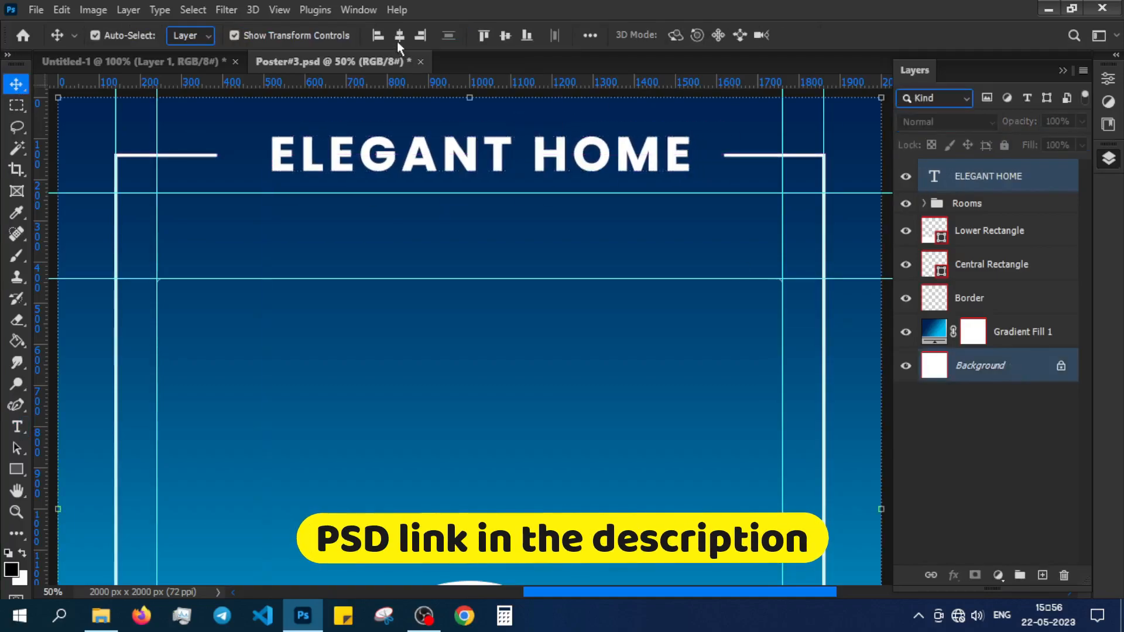
pyautogui.click(399, 36)
# - Increase the letter spacing of the ELEGANT HOME title
pyautogui.click(978, 180)
pyautogui.click(1107, 78)
pyautogui.moveTo(957, 237); pyautogui.dragTo(962, 235)
pyautogui.click(1108, 158)
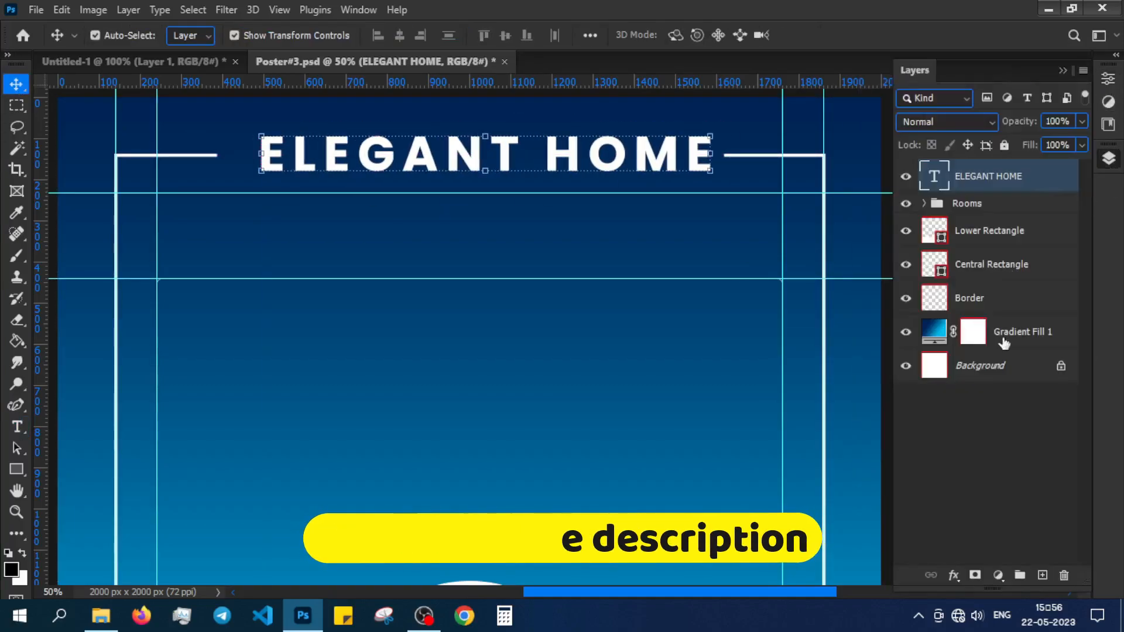
pyautogui.click(1003, 482)
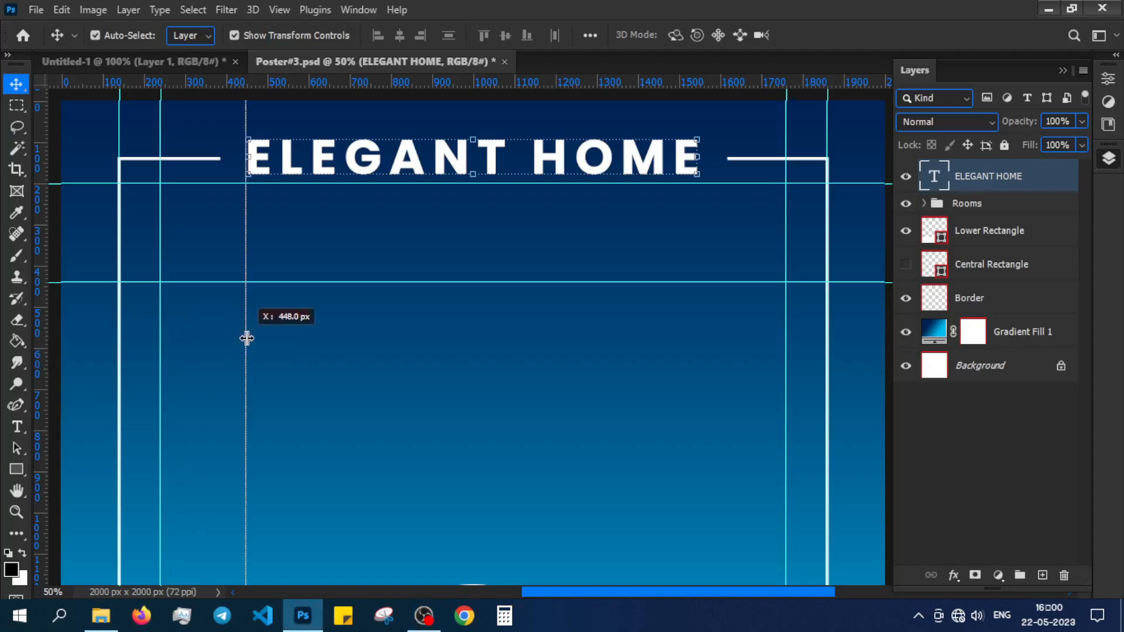
# - Place vertical guides at the ends of the title and create a 200 × 30 px rectangle below it
pyautogui.moveTo(245, 336); pyautogui.dragTo(248, 351)
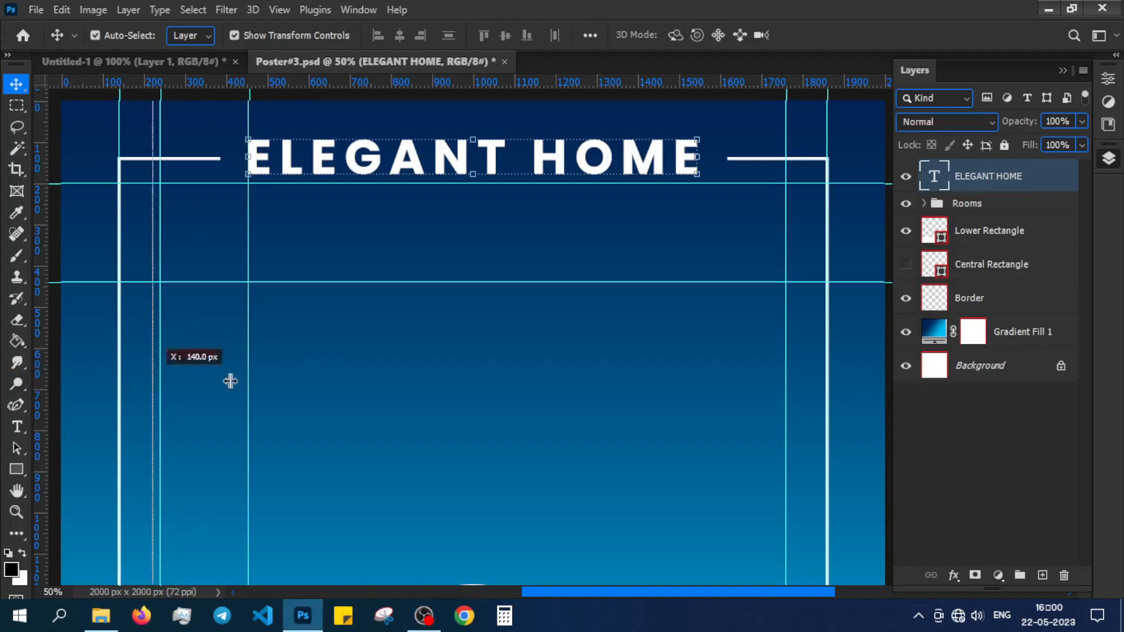
pyautogui.press('u')
pyautogui.click(336, 248)
pyautogui.write('200')
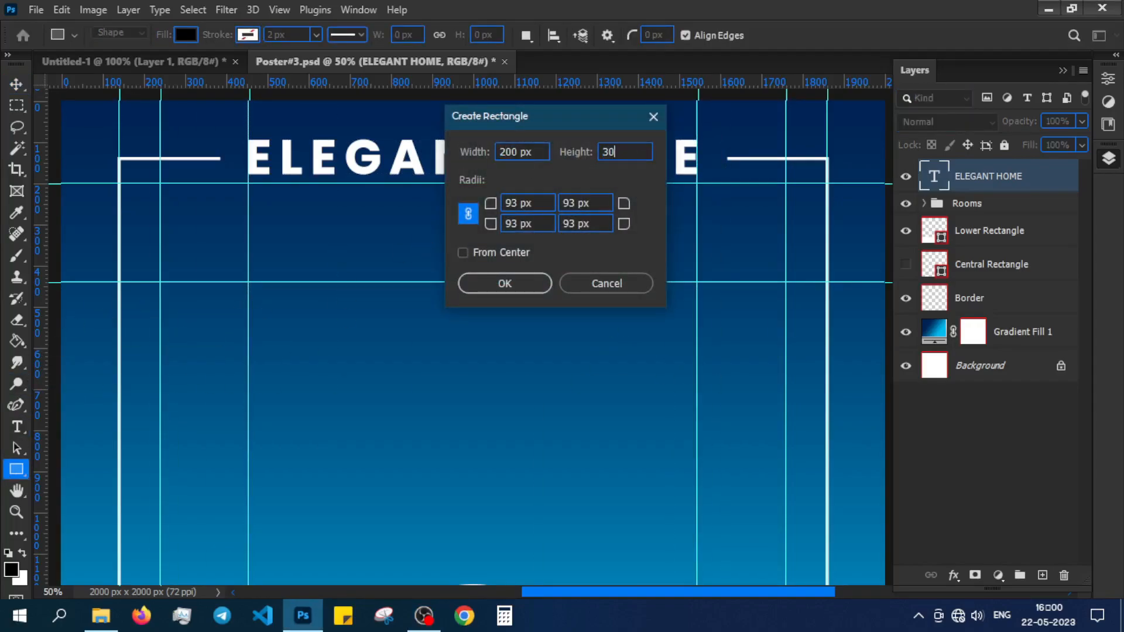
pyautogui.click(498, 287)
# - Fill the small rectangle with yellow and set its corner radii to 0 px
pyautogui.press('v')
pyautogui.click(918, 257)
pyautogui.click(1082, 291)
pyautogui.click(732, 489)
pyautogui.moveTo(702, 341); pyautogui.dragTo(699, 315)
pyautogui.click(877, 306)
pyautogui.press('Return')
pyautogui.moveTo(924, 348); pyautogui.dragTo(875, 345)
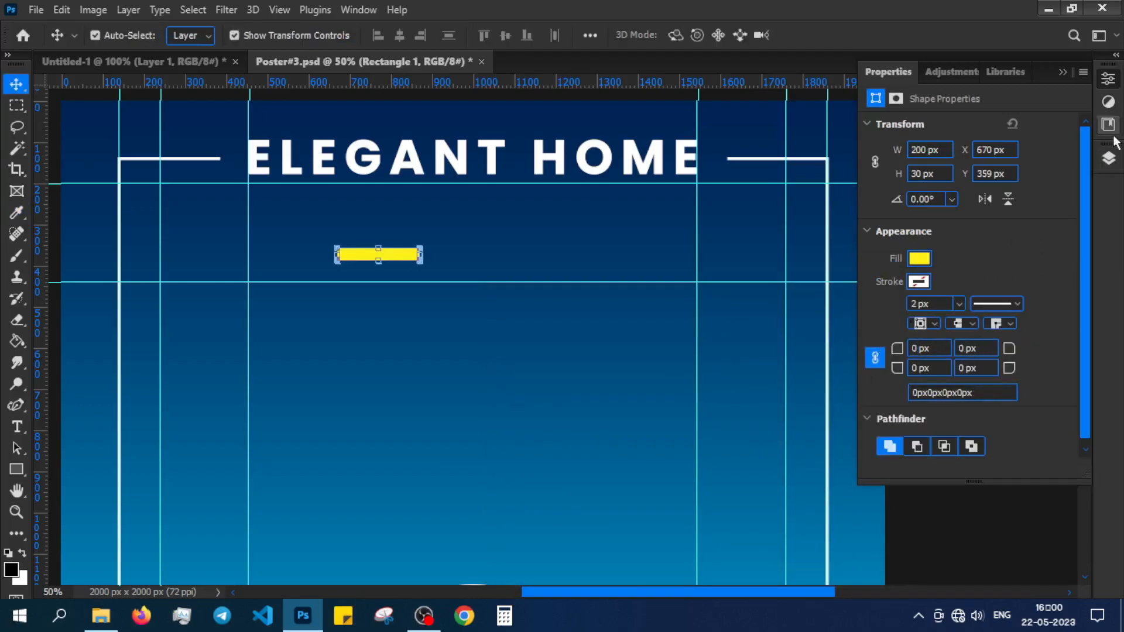
# - Move the yellow bar under the start of the title and duplicate it under the title's end
pyautogui.click(1108, 158)
pyautogui.moveTo(361, 259); pyautogui.dragTo(280, 198)
pyautogui.moveTo(364, 193); pyautogui.dragTo(673, 193)
pyautogui.click(542, 525)
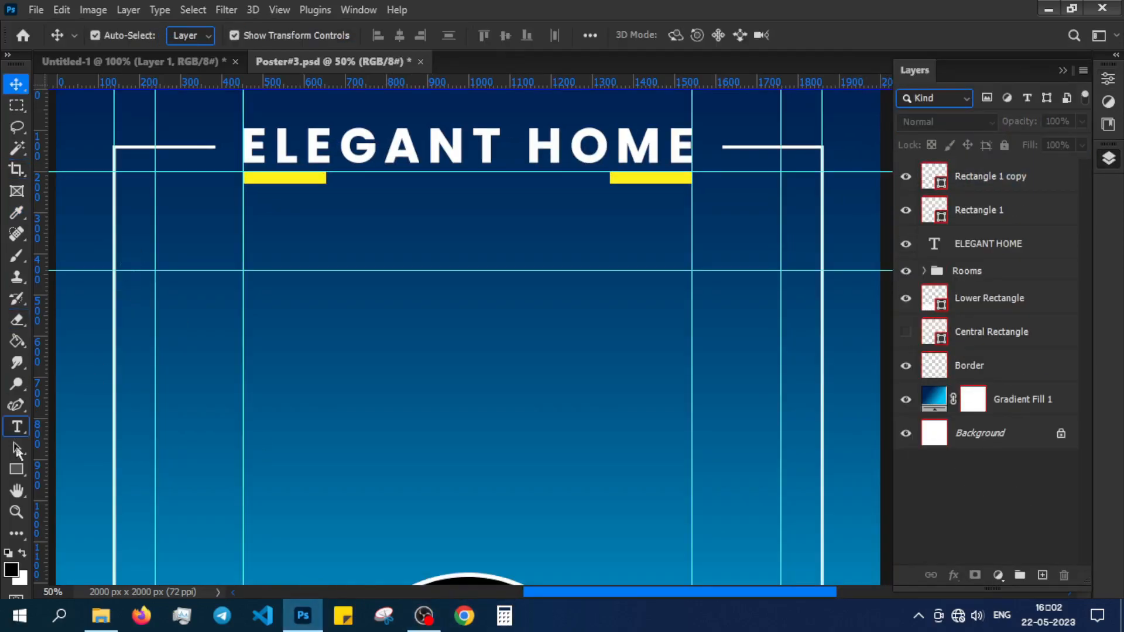
# - Add the text "FOR SALE" below the ELEGANT HOME title
pyautogui.click(18, 428)
pyautogui.click(310, 35)
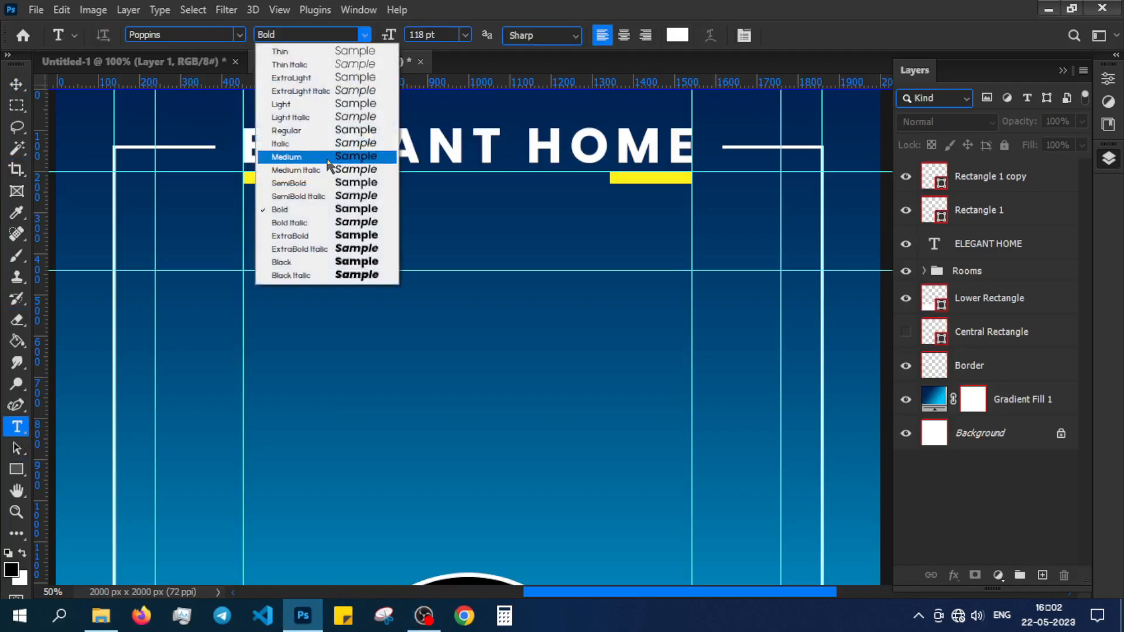
pyautogui.click(275, 228)
pyautogui.click(385, 219)
pyautogui.write('F')
# - Move the FOR SALE text between the two yellow bars and lower both bars slightly to line up with it
pyautogui.click(16, 85)
pyautogui.moveTo(540, 216); pyautogui.dragTo(489, 200)
pyautogui.moveTo(632, 181); pyautogui.dragTo(632, 193)
pyautogui.moveTo(286, 183); pyautogui.dragTo(286, 195)
pyautogui.click(887, 474)
# - Change the FOR SALE text to the Regular font style and nudge it down slightly
pyautogui.doubleClick(468, 190)
pyautogui.click(363, 36)
pyautogui.click(353, 131)
pyautogui.click(660, 332)
pyautogui.moveTo(556, 200); pyautogui.dragTo(556, 205)
pyautogui.click(660, 263)
# - Reduce the letter spacing of FOR SALE and center the text horizontally on the background
pyautogui.click(995, 176)
pyautogui.click(1107, 78)
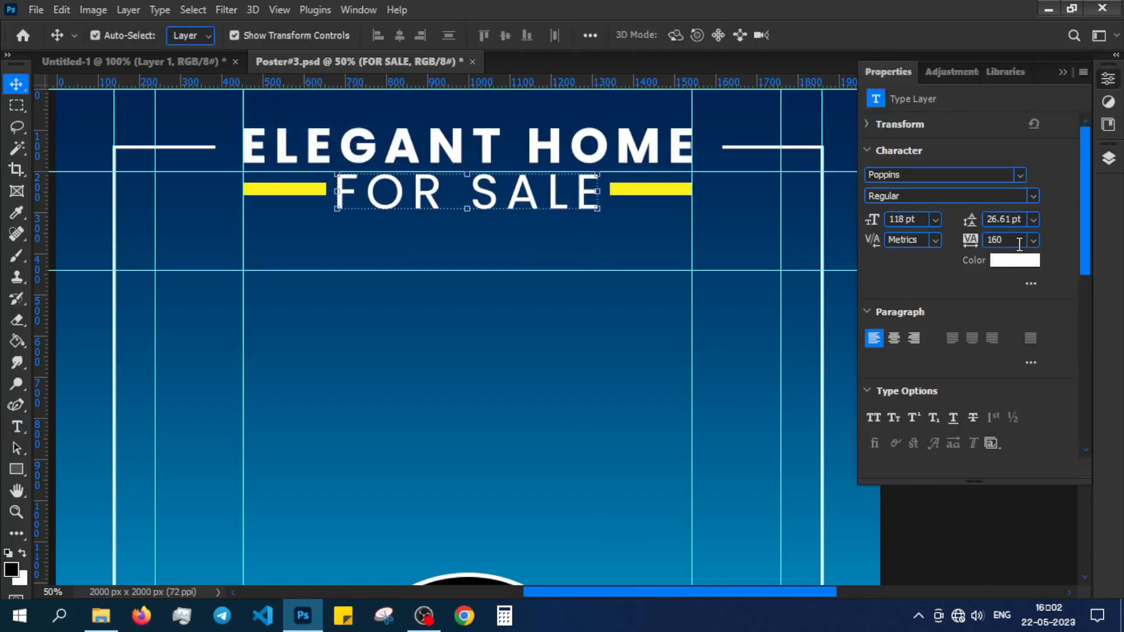
pyautogui.scroll(-5, 1019, 244)
pyautogui.click(1108, 158)
pyautogui.keyDown('ctrl'); pyautogui.click(991, 468); pyautogui.keyUp('ctrl')
pyautogui.click(399, 35)
pyautogui.click(547, 381)
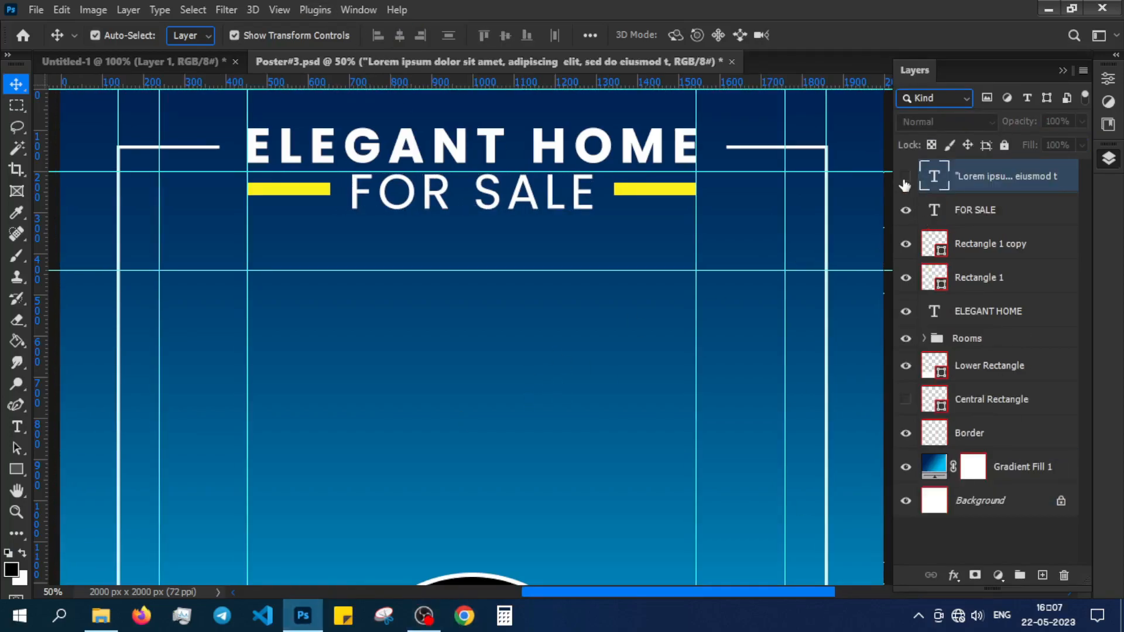
# - Show the Lorem ipsum text layer below FOR SALE
pyautogui.click(905, 178)
pyautogui.click(575, 351)
pyautogui.moveTo(509, 232); pyautogui.dragTo(504, 244)
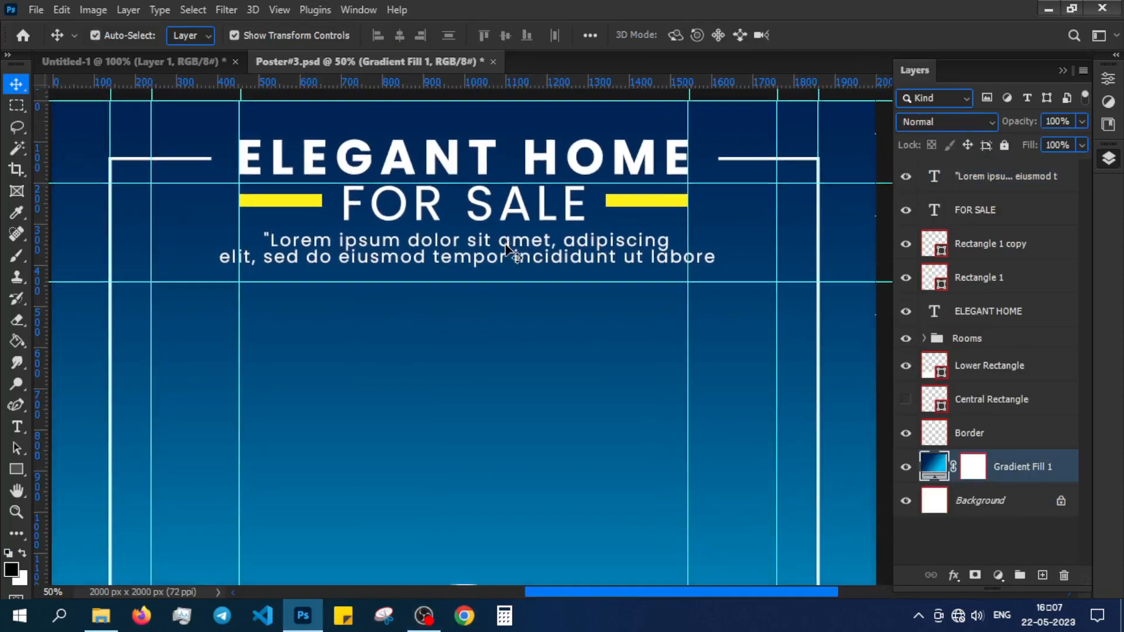
pyautogui.scroll(-2, 491, 316)
pyautogui.scroll(1, 492, 268)
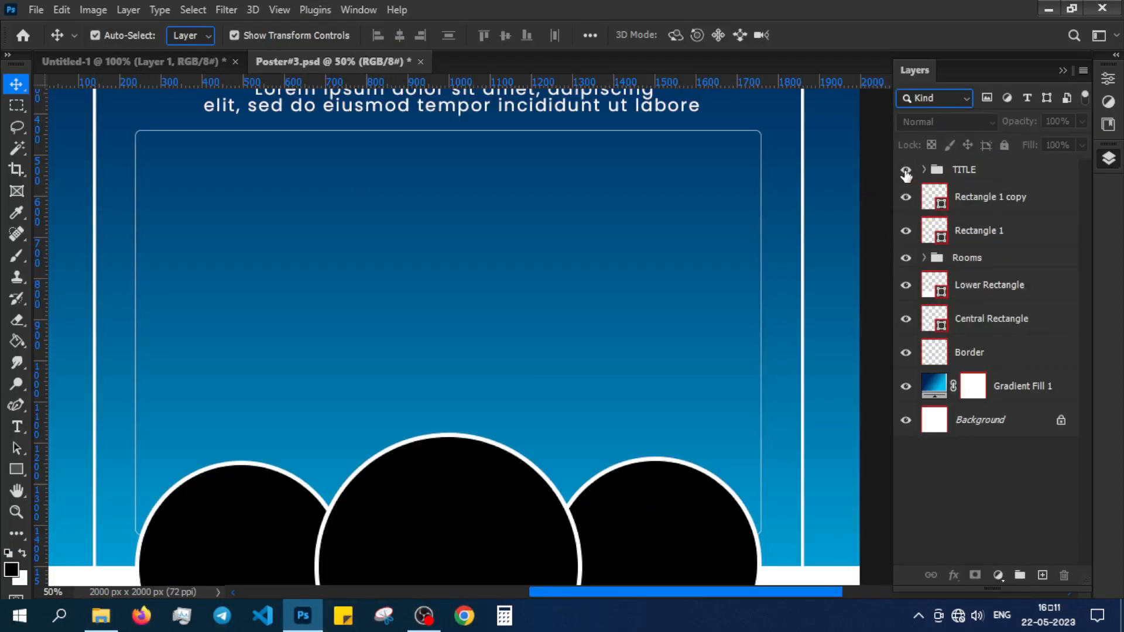
# - Hide the Rooms group and Lower Rectangle layer, and give Central Rectangle a solid black fill
pyautogui.click(905, 259)
pyautogui.click(906, 285)
pyautogui.click(974, 327)
pyautogui.click(1107, 78)
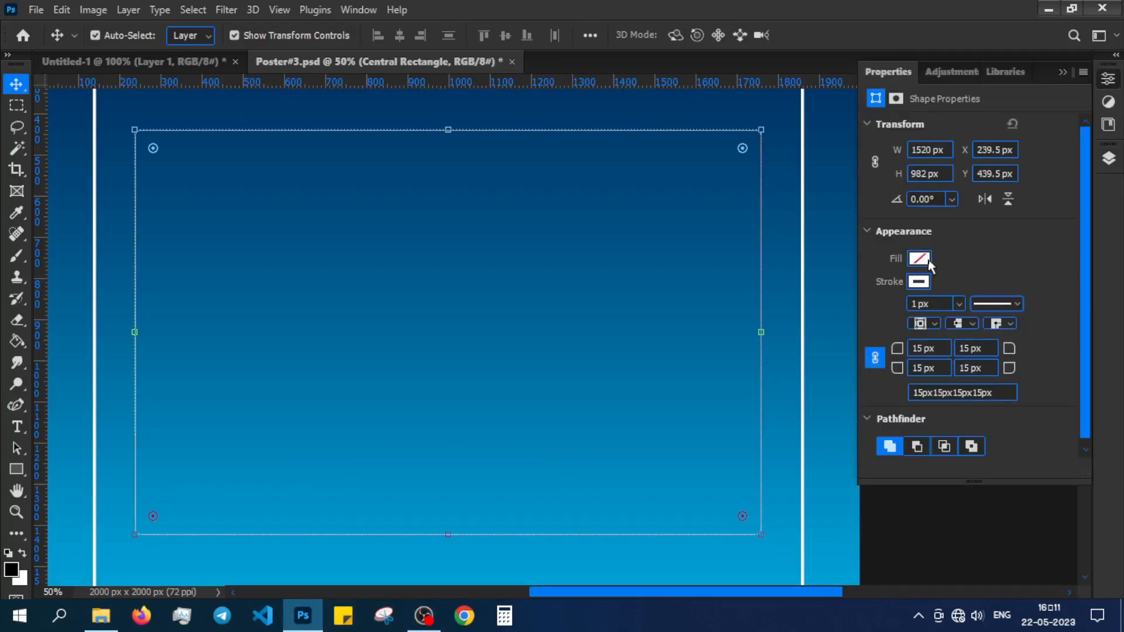
pyautogui.click(919, 257)
pyautogui.click(915, 291)
pyautogui.click(1108, 158)
pyautogui.click(991, 453)
# - Place the house photo into the poster and scale and position it over the central rectangle
pyautogui.hotkey('alt', 'Tab')
pyautogui.moveTo(454, 150); pyautogui.dragTo(383, 392)
pyautogui.hotkey('ctrl', '-')
pyautogui.moveTo(761, 155); pyautogui.dragTo(655, 227)
pyautogui.moveTo(429, 368); pyautogui.dragTo(489, 338)
pyautogui.press('Return')
# - Move the House layer directly above Central Rectangle and clip it to that shape
pyautogui.moveTo(968, 176); pyautogui.dragTo(991, 334)
pyautogui.rightClick(995, 318)
pyautogui.click(796, 395)
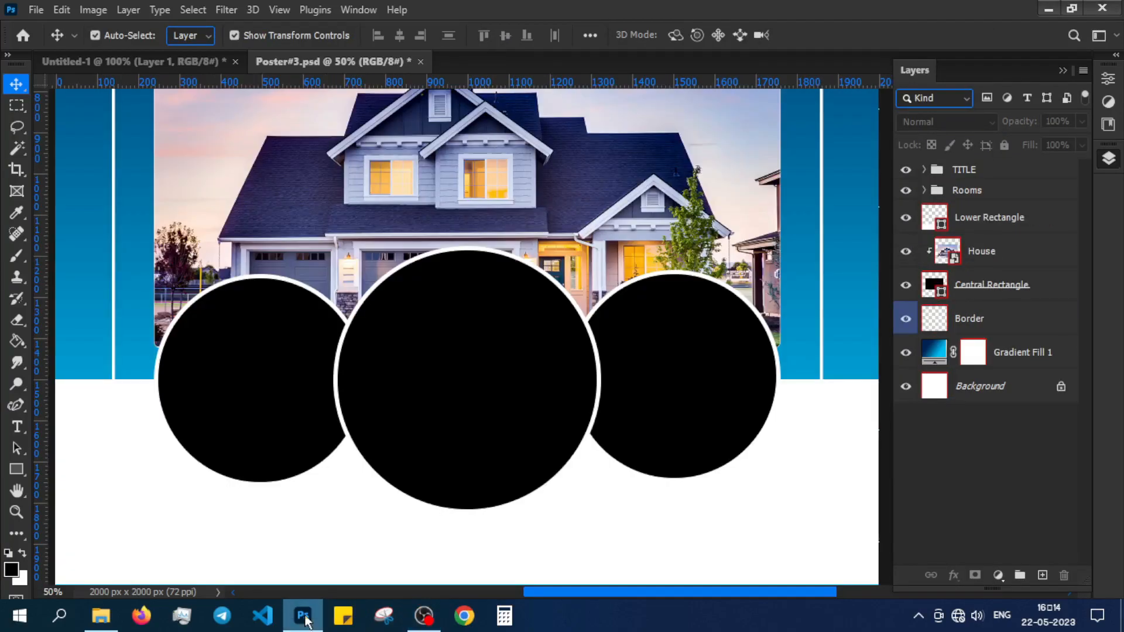
# - Place the living room photo into the poster and scale and position it over the large central circle
pyautogui.click(303, 616)
pyautogui.moveTo(640, 118); pyautogui.dragTo(488, 387)
pyautogui.moveTo(773, 156); pyautogui.dragTo(508, 332)
pyautogui.moveTo(388, 403); pyautogui.dragTo(510, 345)
# - Move the living room photo layer into the Rooms group above the Living Room circle and clip it to the circle
pyautogui.click(925, 224)
pyautogui.moveTo(977, 181); pyautogui.dragTo(981, 233)
pyautogui.rightClick(989, 217)
pyautogui.click(817, 404)
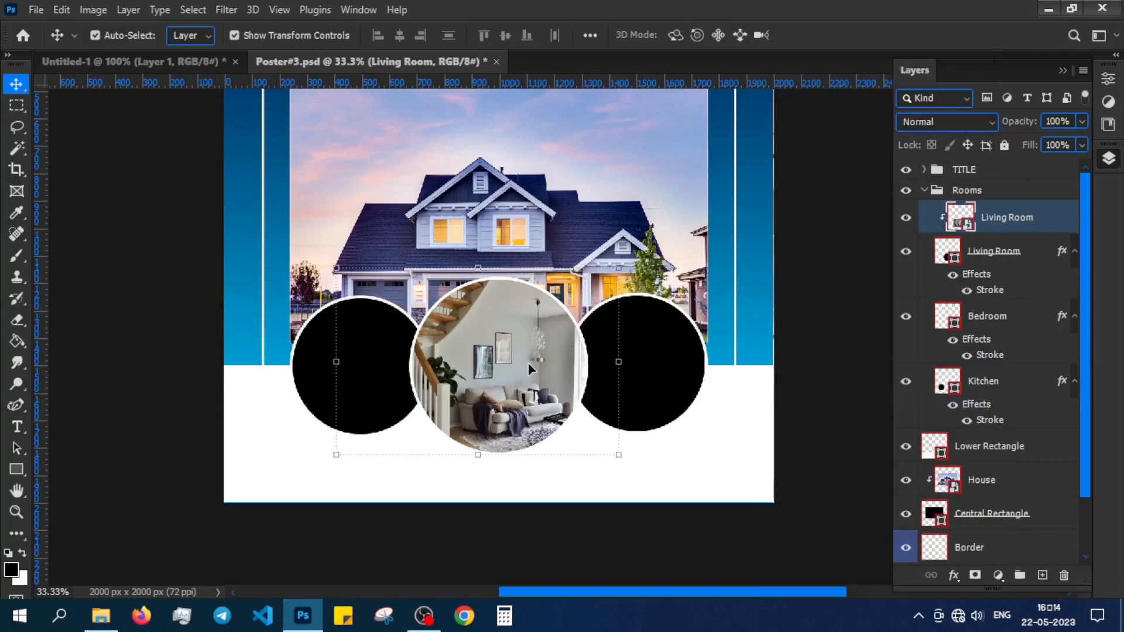
# - Place the Kitchen.jpg photo into the poster and scale and position it over the left circle
pyautogui.hotkey('ctrl', '+')
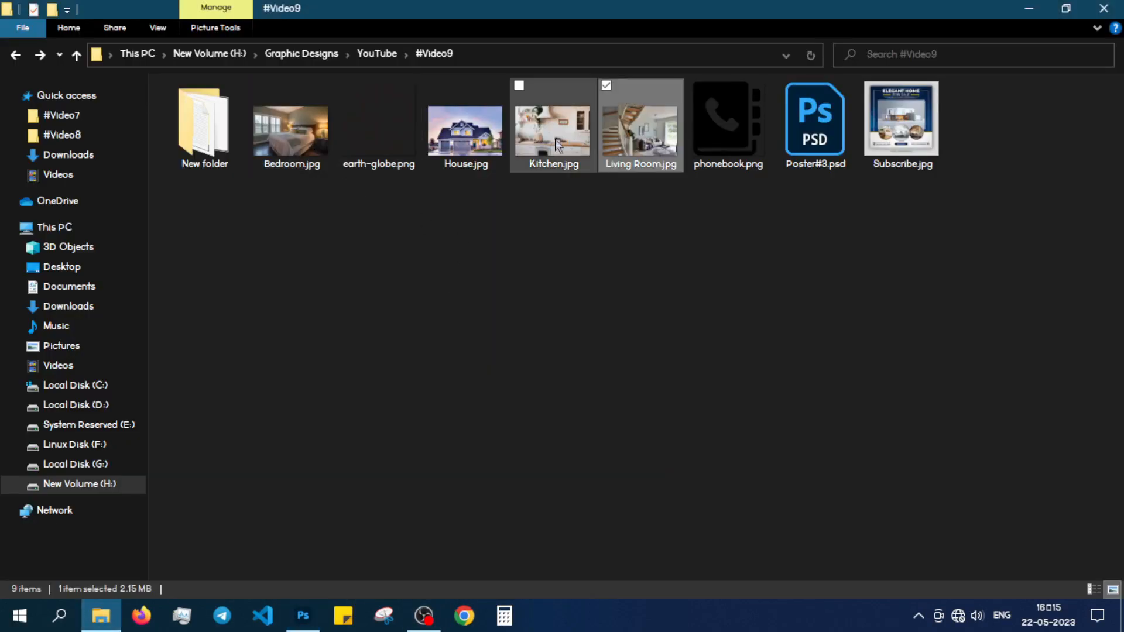
pyautogui.moveTo(557, 141); pyautogui.dragTo(348, 413)
pyautogui.moveTo(781, 153); pyautogui.dragTo(488, 349)
pyautogui.moveTo(451, 386); pyautogui.dragTo(460, 321)
pyautogui.press('Return')
# - Move the kitchen photo layer into the Rooms group above the Kitchen circle and clip it to the circle
pyautogui.click(925, 224)
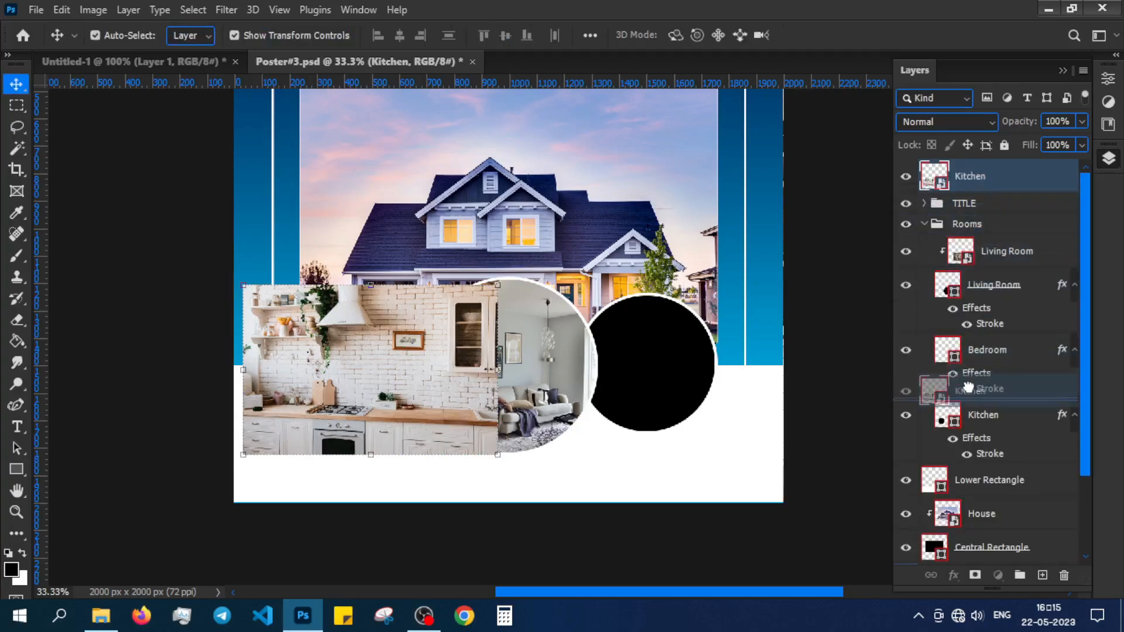
pyautogui.moveTo(969, 387); pyautogui.dragTo(970, 387)
pyautogui.rightClick(988, 383)
pyautogui.click(856, 404)
# - Scale down and reposition the kitchen photo inside its circle, and collapse the Rooms group
pyautogui.moveTo(384, 361); pyautogui.dragTo(388, 342)
pyautogui.moveTo(503, 266); pyautogui.dragTo(455, 298)
pyautogui.moveTo(376, 395); pyautogui.dragTo(394, 392)
pyautogui.hotkey('ctrl', '+')
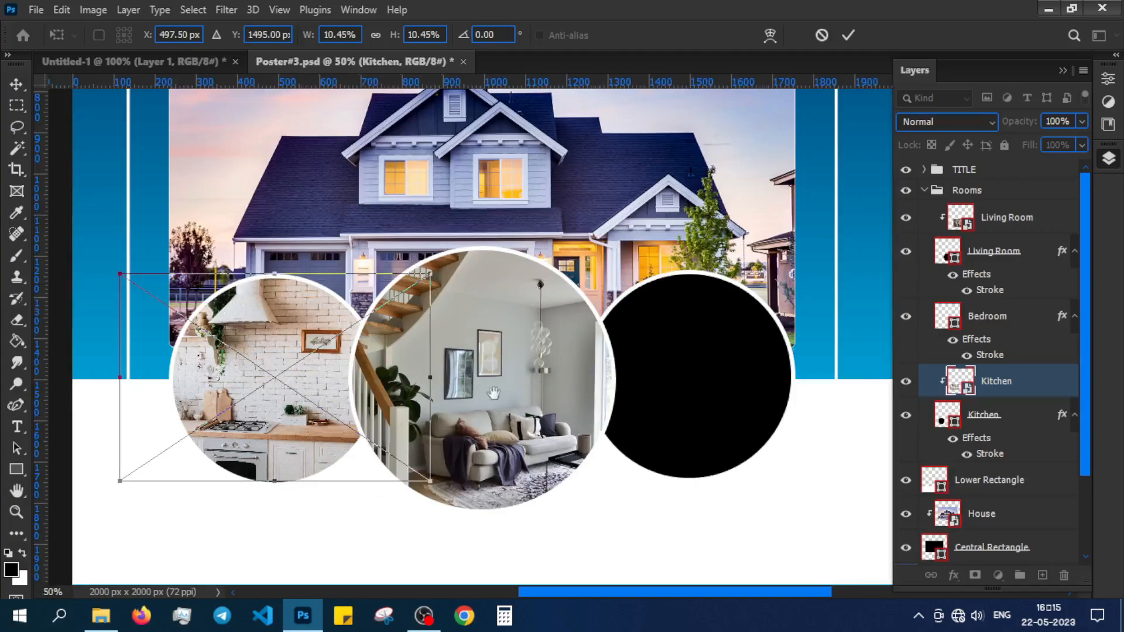
pyautogui.moveTo(474, 392); pyautogui.dragTo(514, 389)
pyautogui.click(924, 190)
pyautogui.click(959, 451)
# - Place the Bedroom.jpg photo into the poster and scale and position it over the right circle
pyautogui.click(102, 617)
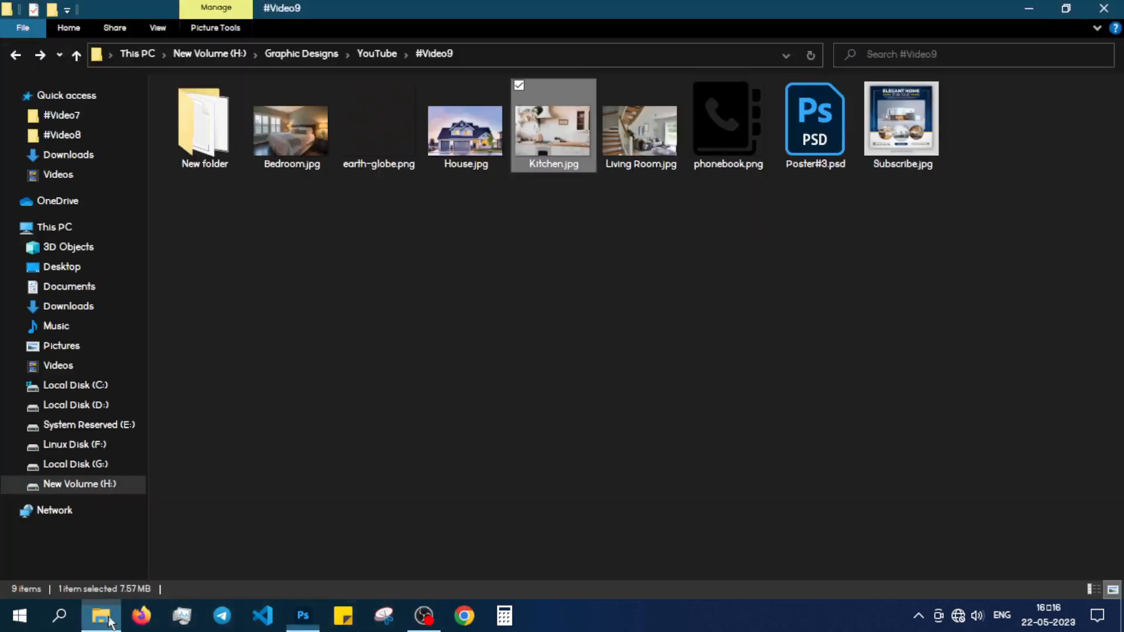
pyautogui.moveTo(290, 130); pyautogui.dragTo(366, 492)
pyautogui.hotkey('ctrl', '-')
pyautogui.moveTo(812, 151); pyautogui.dragTo(510, 354)
pyautogui.moveTo(408, 433); pyautogui.dragTo(682, 362)
# - Move the bedroom photo layer into the Rooms group above the Bedroom circle and clip it to the circle
pyautogui.click(925, 223)
pyautogui.moveTo(980, 178); pyautogui.dragTo(986, 331)
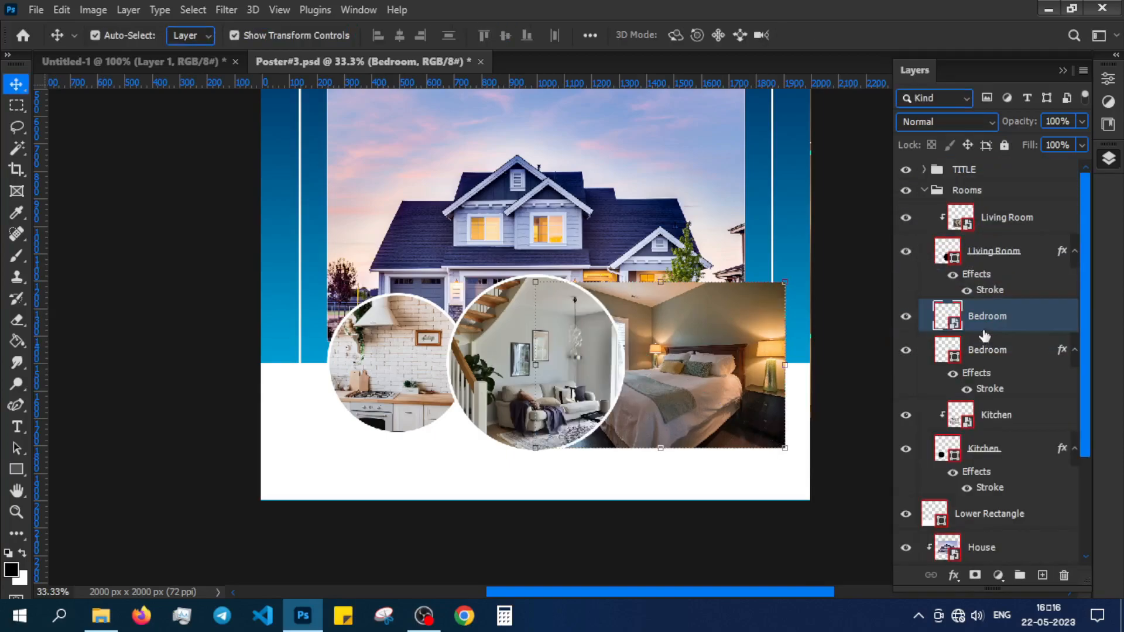
pyautogui.rightClick(992, 324)
pyautogui.click(865, 402)
pyautogui.hotkey('ctrl', '+')
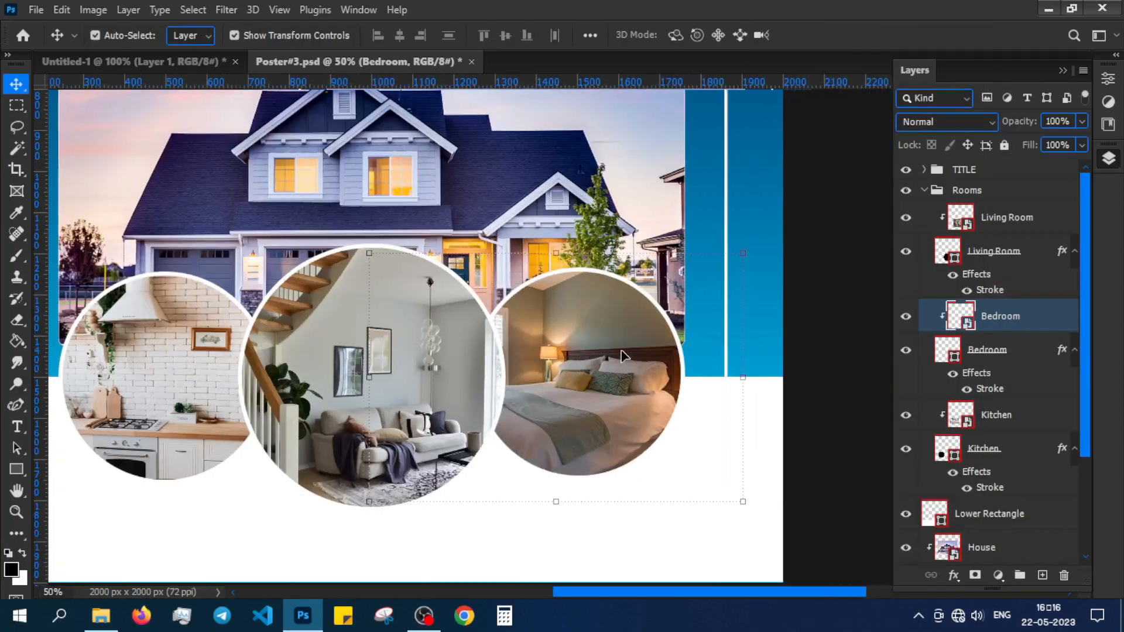
# - Add an Inner Shadow effect to the Living Room circle shape
pyautogui.rightClick(985, 251)
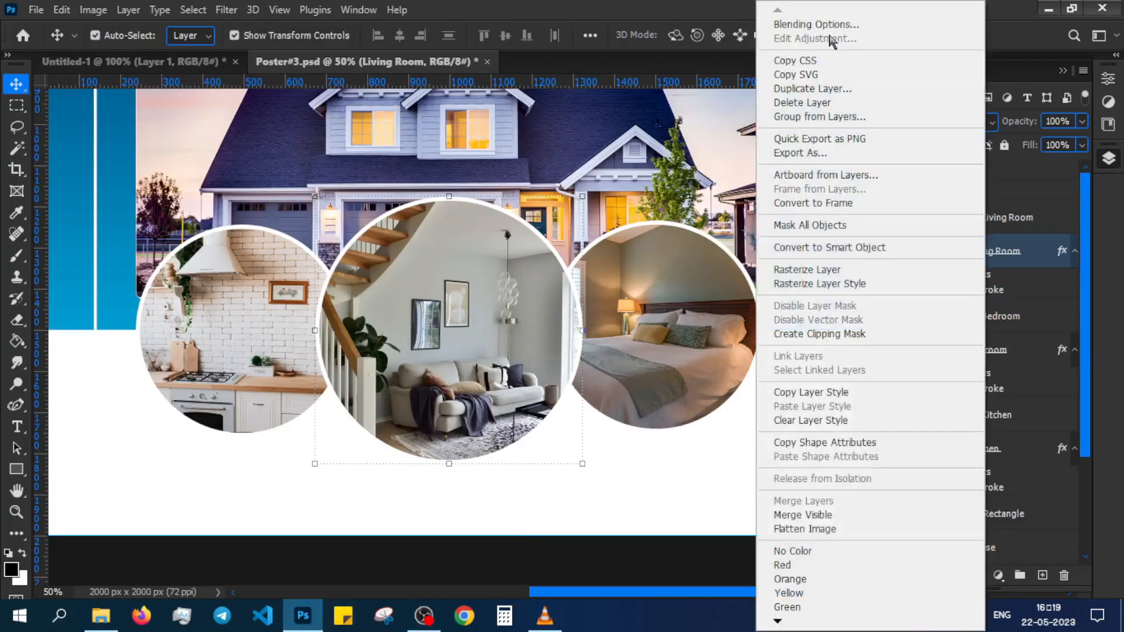
pyautogui.click(816, 24)
pyautogui.moveTo(527, 68); pyautogui.dragTo(706, 61)
pyautogui.click(695, 225)
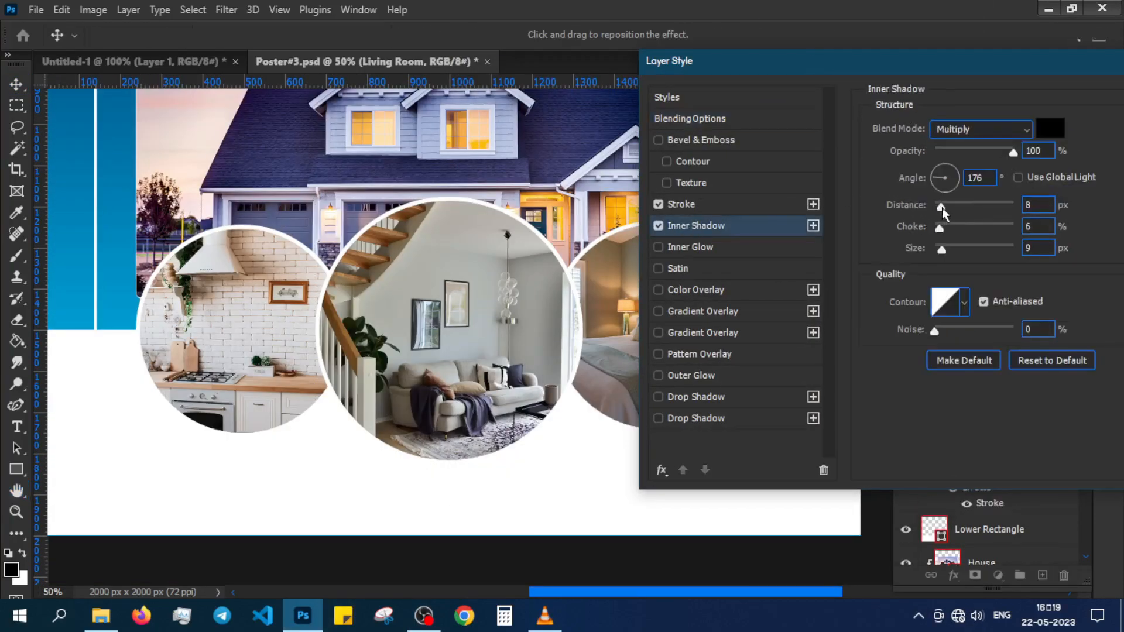
pyautogui.moveTo(987, 62); pyautogui.dragTo(875, 62)
pyautogui.click(1077, 96)
# - Add an Inner Shadow effect to the kitchen photo layer and to the Kitchen circle shape
pyautogui.rightClick(1020, 429)
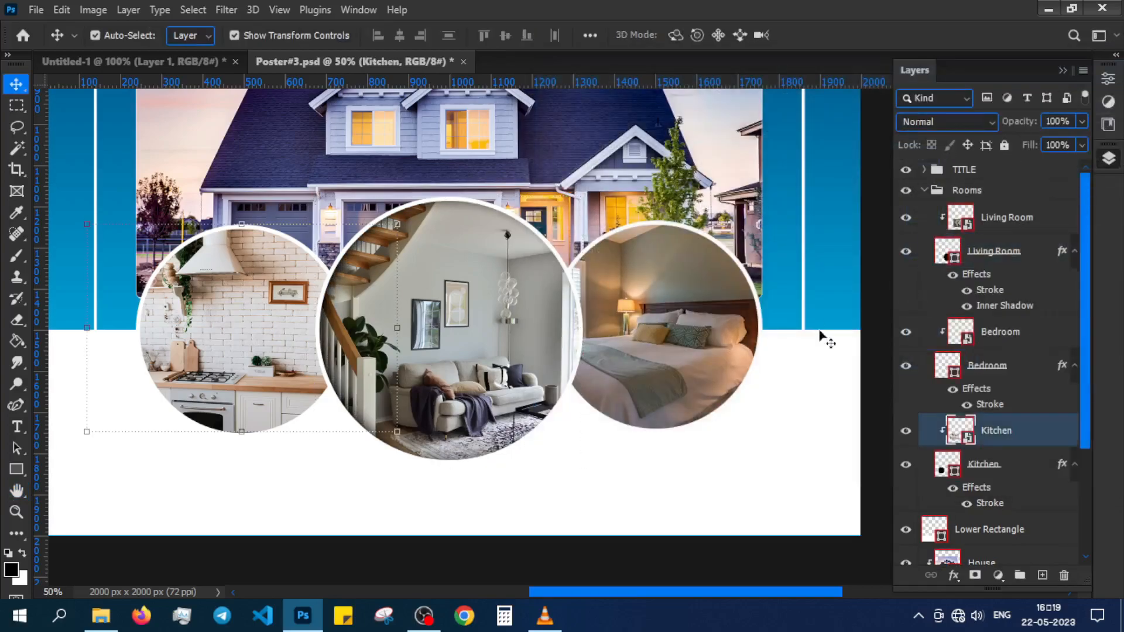
pyautogui.click(847, 25)
pyautogui.rightClick(980, 392)
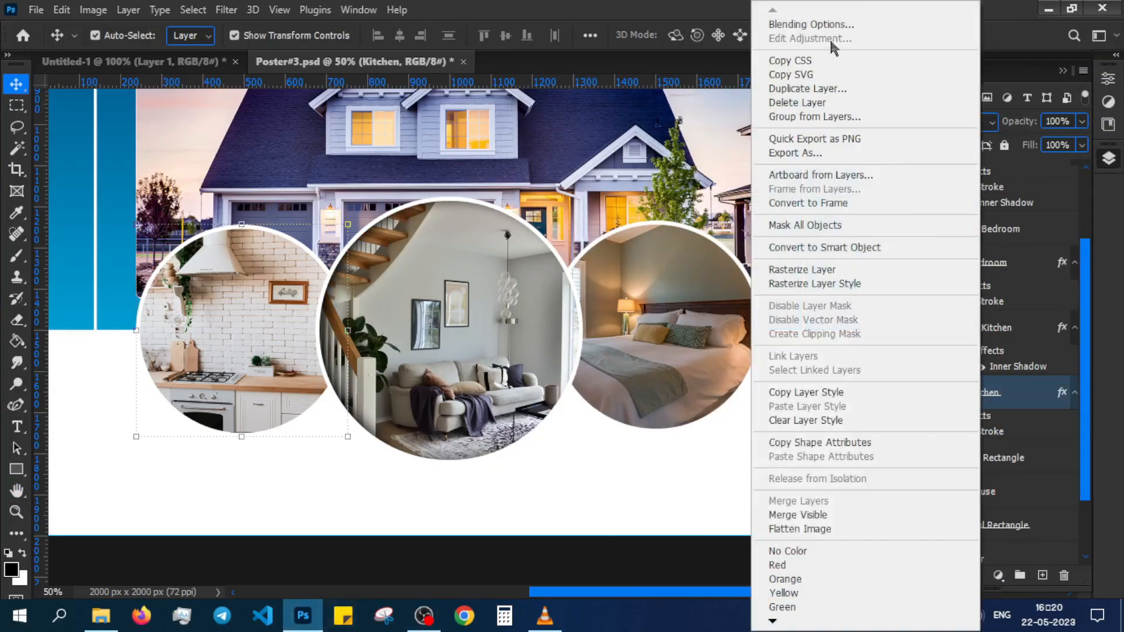
pyautogui.click(813, 25)
pyautogui.moveTo(563, 60); pyautogui.dragTo(624, 60)
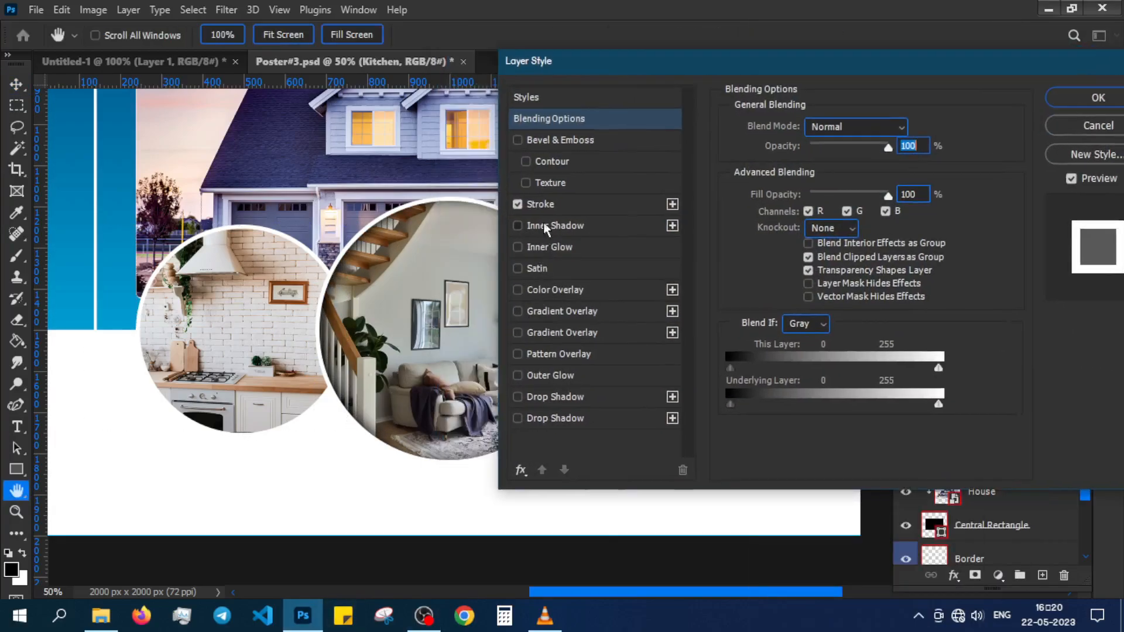
pyautogui.click(553, 225)
pyautogui.moveTo(798, 206); pyautogui.dragTo(811, 258)
pyautogui.press('Return')
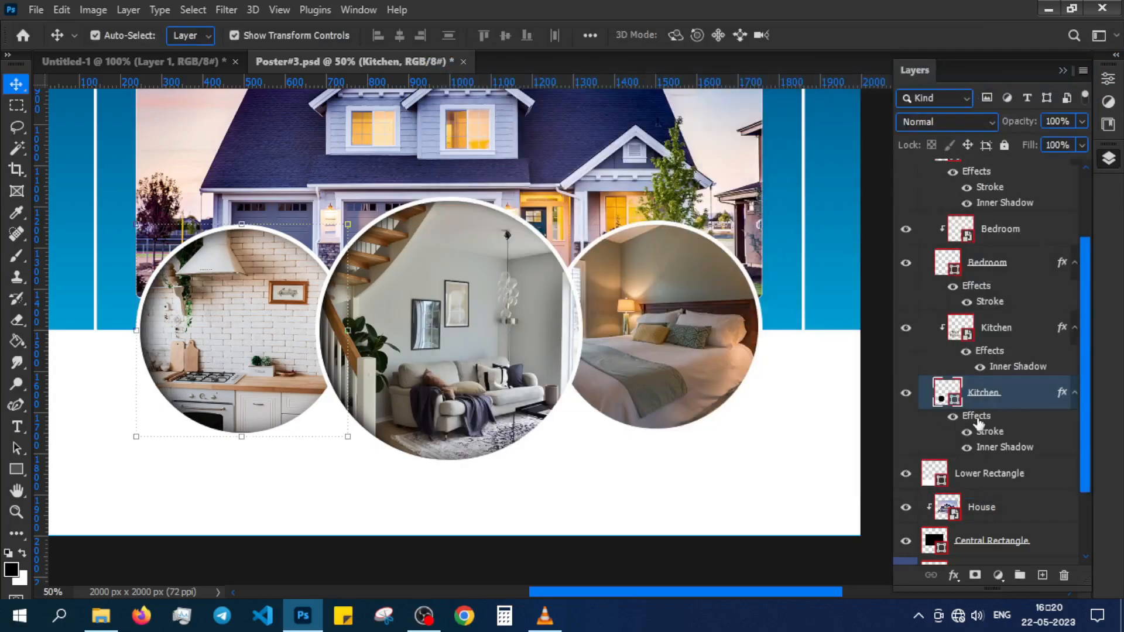
# - Add an Inner Shadow to the Bedroom circle with 176° angle, 18 px distance, 6% choke and 51 px size
pyautogui.rightClick(1037, 365)
pyautogui.click(831, 25)
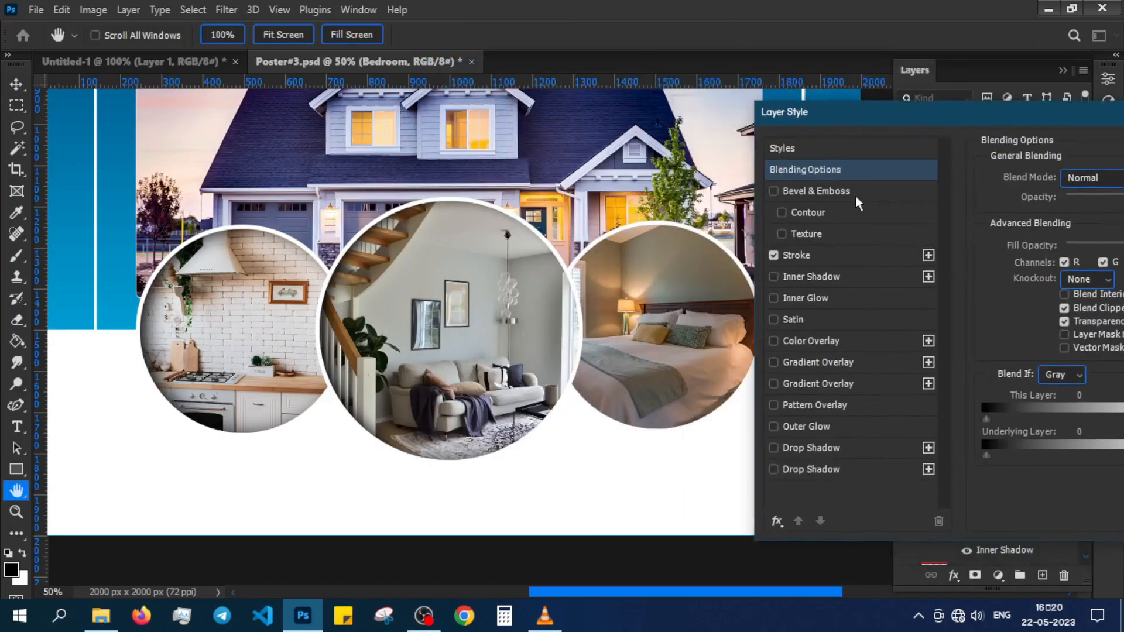
pyautogui.click(807, 282)
pyautogui.moveTo(1005, 117); pyautogui.dragTo(950, 82)
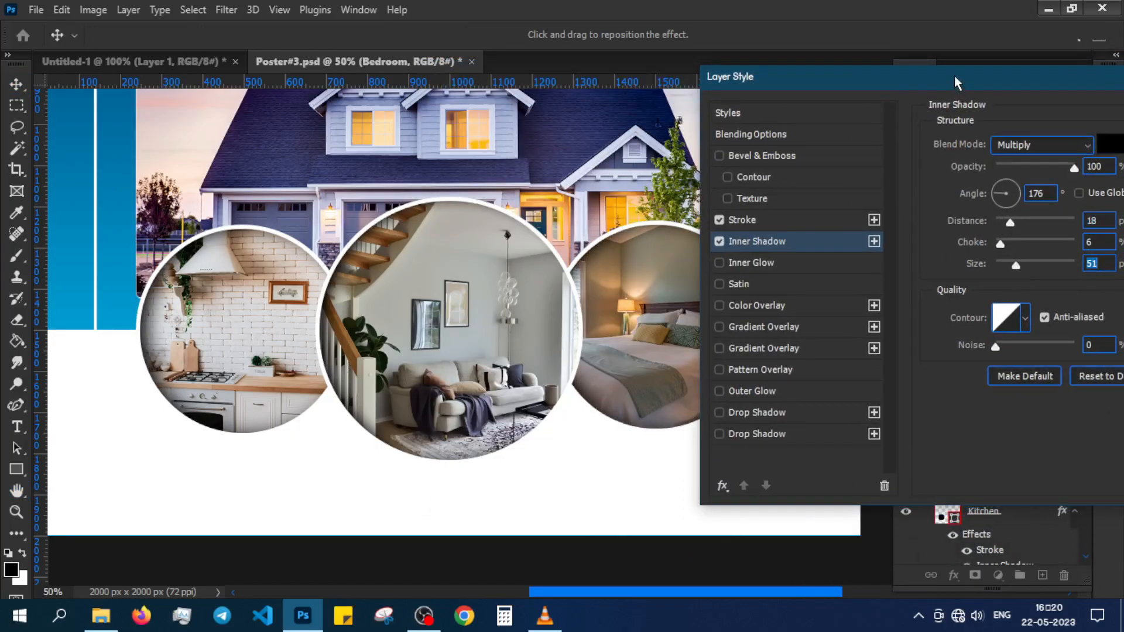
pyautogui.press('Return')
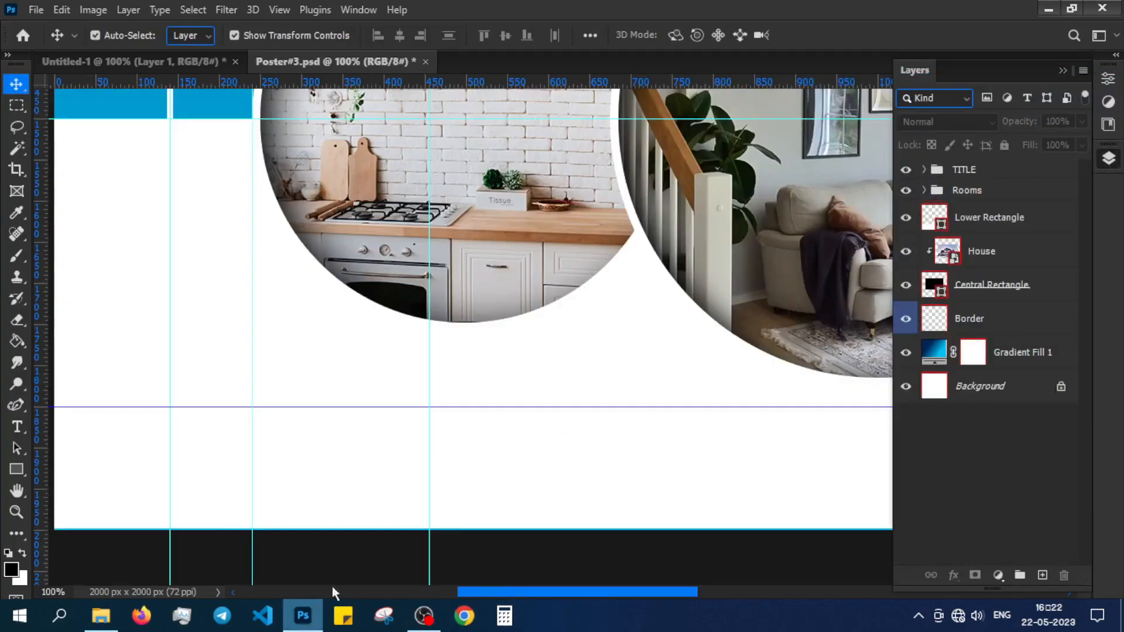
# - Place the phonebook.png icon and scale and position it at the guides in the poster's lower left corner
pyautogui.click(102, 616)
pyautogui.moveTo(720, 138); pyautogui.dragTo(501, 244)
pyautogui.moveTo(456, 206); pyautogui.dragTo(217, 464)
pyautogui.moveTo(268, 507); pyautogui.dragTo(218, 457)
pyautogui.press('Return')
# - Add the black text "FOR MORE INFO. -" beside the phonebook icon and set its size to 21 pt
pyautogui.click(17, 426)
pyautogui.click(228, 422)
pyautogui.press('BackSpace')
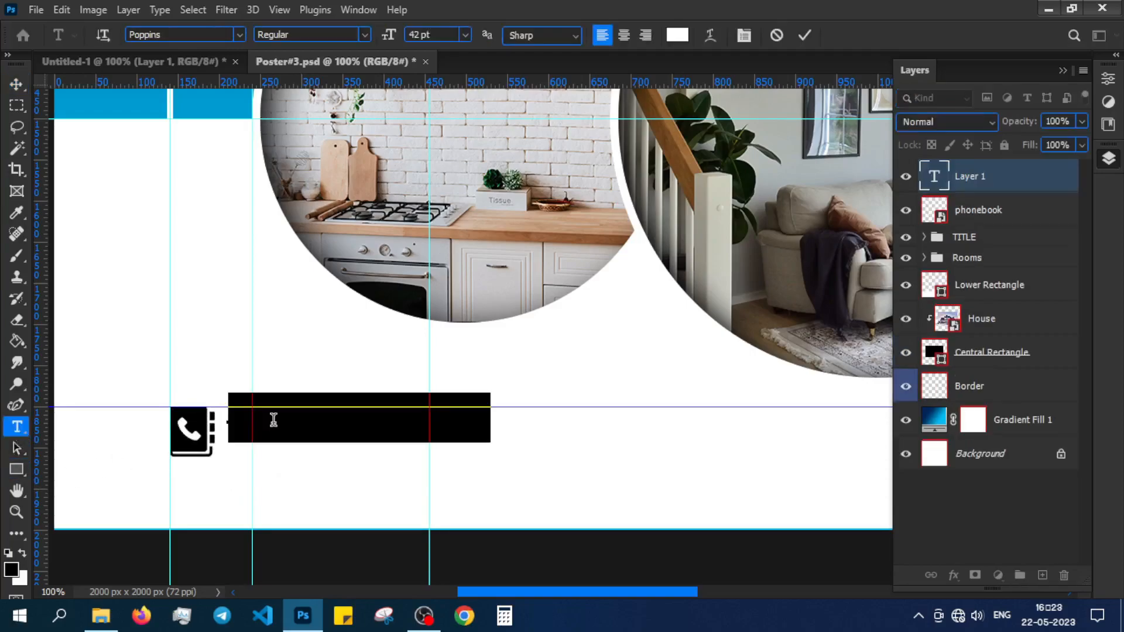
pyautogui.click(677, 35)
pyautogui.click(468, 552)
pyautogui.click(869, 303)
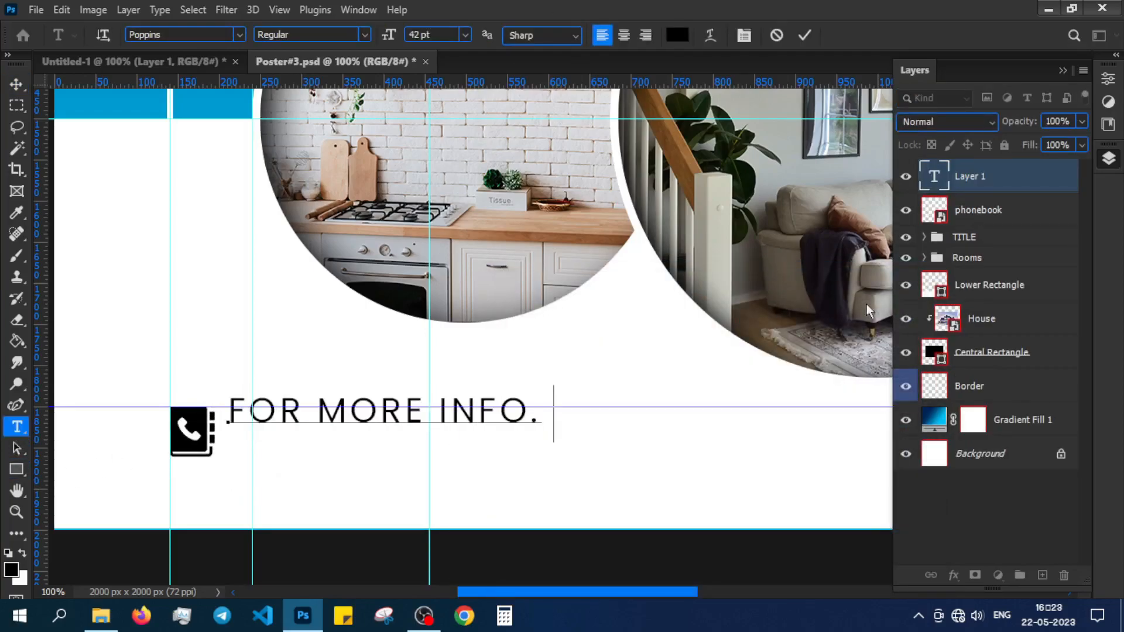
pyautogui.moveTo(576, 417); pyautogui.dragTo(227, 415)
pyautogui.moveTo(388, 37); pyautogui.dragTo(367, 40)
pyautogui.click(959, 492)
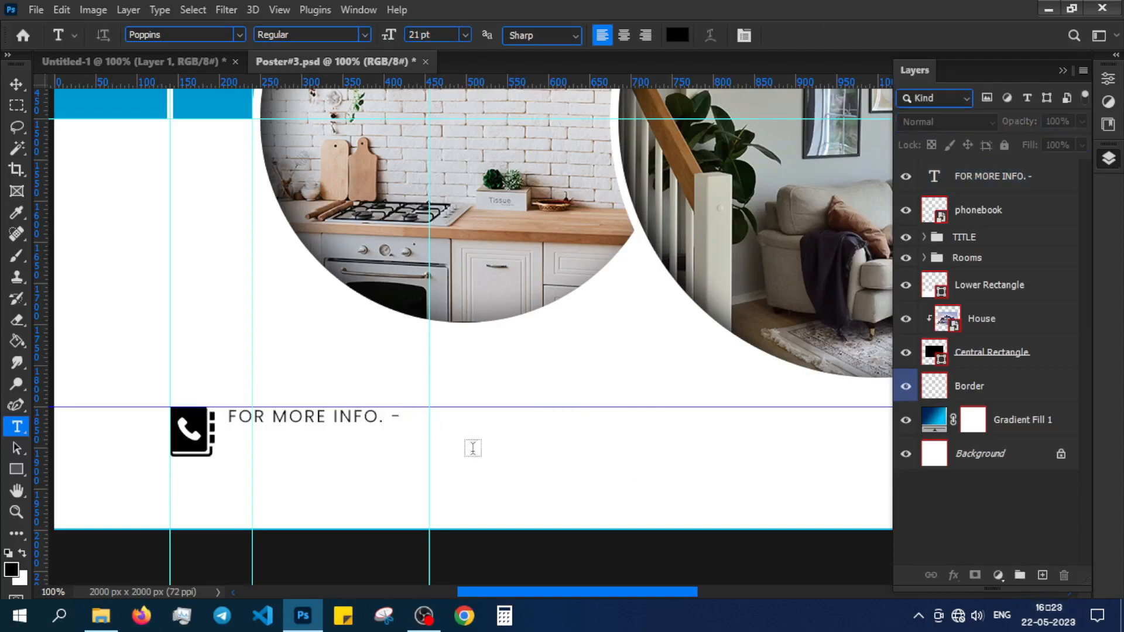
# - Duplicate the info line below itself and replace the copy with the contact phone number in Bold, 30 pt
pyautogui.click(15, 84)
pyautogui.moveTo(289, 421)
pyautogui.mouseDown()
pyautogui.moveTo(280, 418)
pyautogui.moveTo(300, 439)
pyautogui.mouseUp()
pyautogui.doubleClick(395, 433)
pyautogui.write('+91 12345 67890')
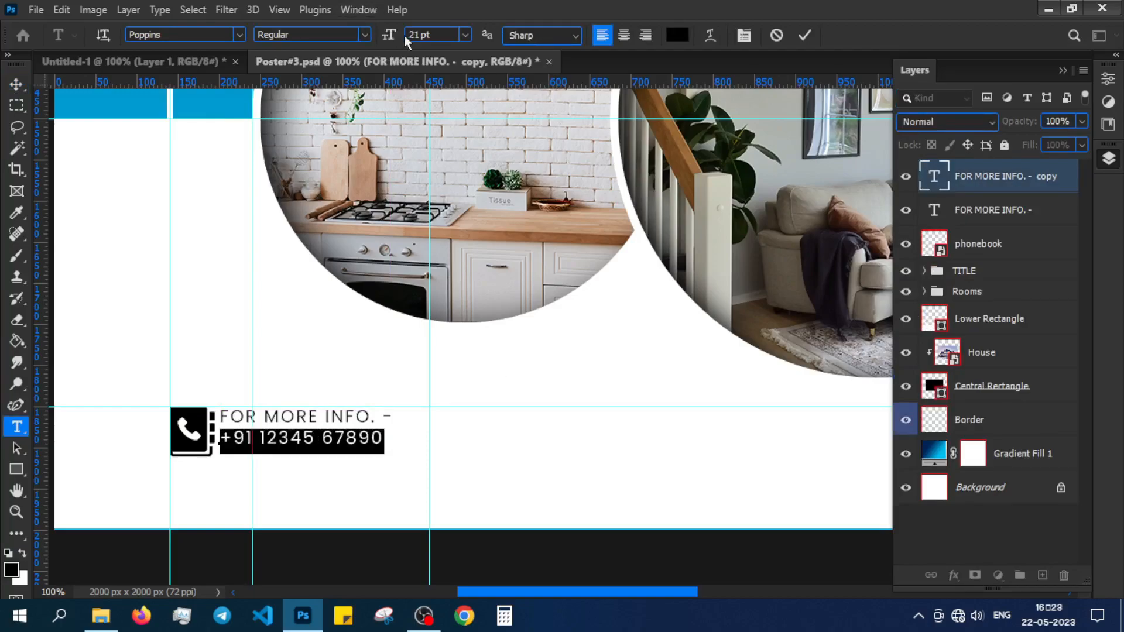
pyautogui.click(364, 35)
pyautogui.click(319, 208)
pyautogui.click(960, 532)
# - Align the phone number directly under the "FOR MORE INFO. -" line beside the phonebook icon
pyautogui.press('v')
pyautogui.moveTo(311, 434); pyautogui.dragTo(307, 440)
pyautogui.click(983, 541)
pyautogui.click(341, 444)
pyautogui.click(1024, 549)
pyautogui.click(374, 451)
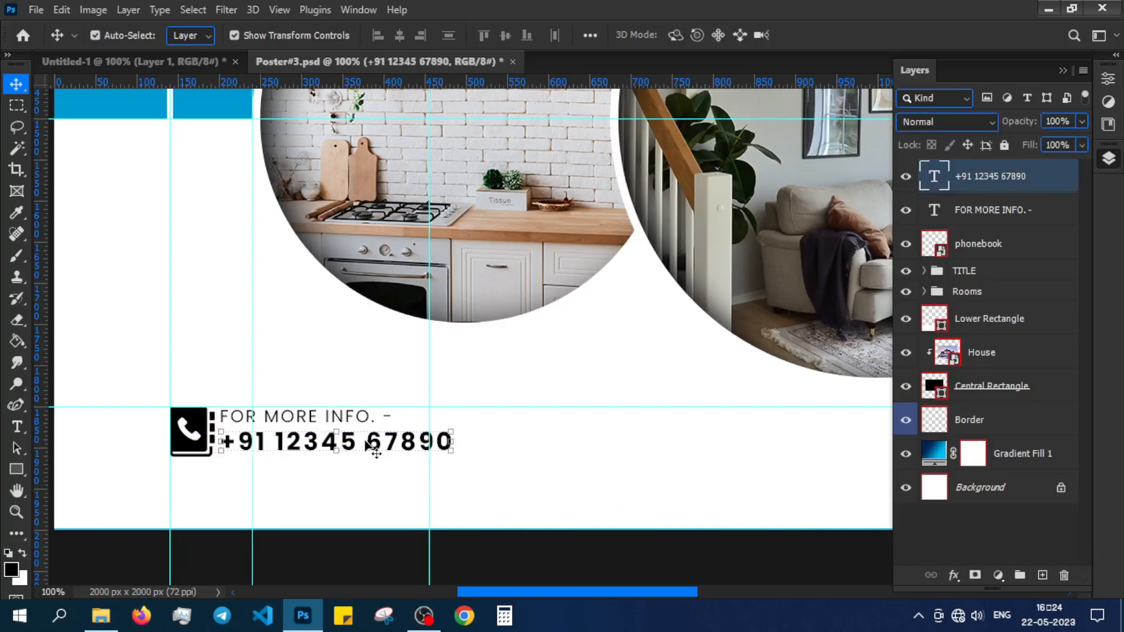
# - Set the tracking of the phone number and the "FOR MORE INFO. -" text to 0
pyautogui.click(1107, 79)
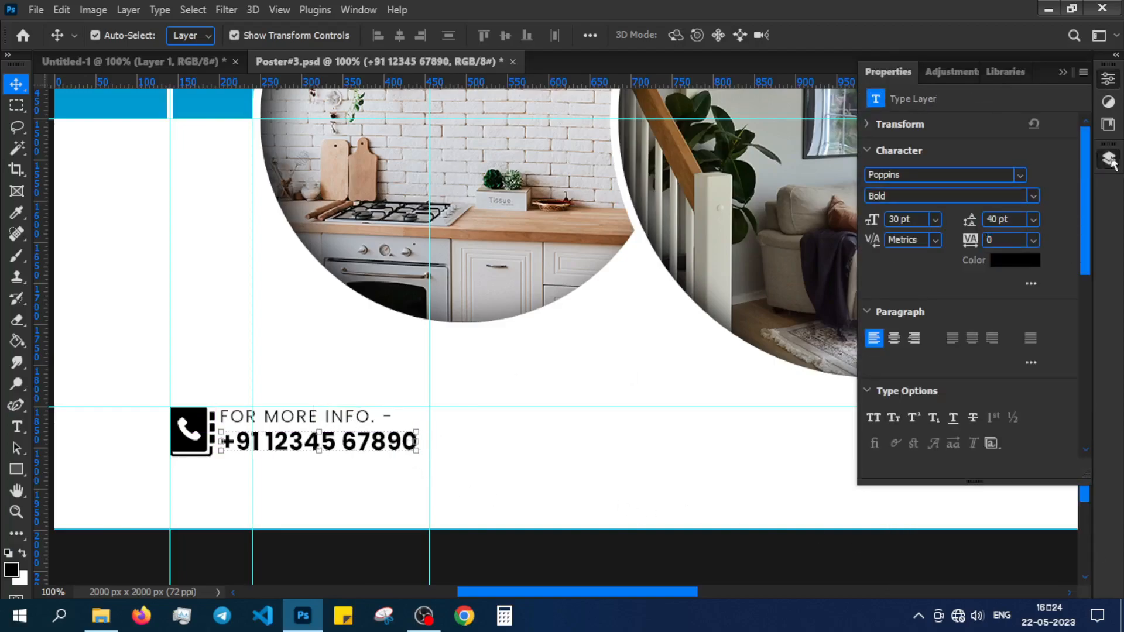
pyautogui.click(1108, 158)
pyautogui.click(989, 209)
pyautogui.click(1107, 78)
pyautogui.press('Return')
pyautogui.click(1107, 158)
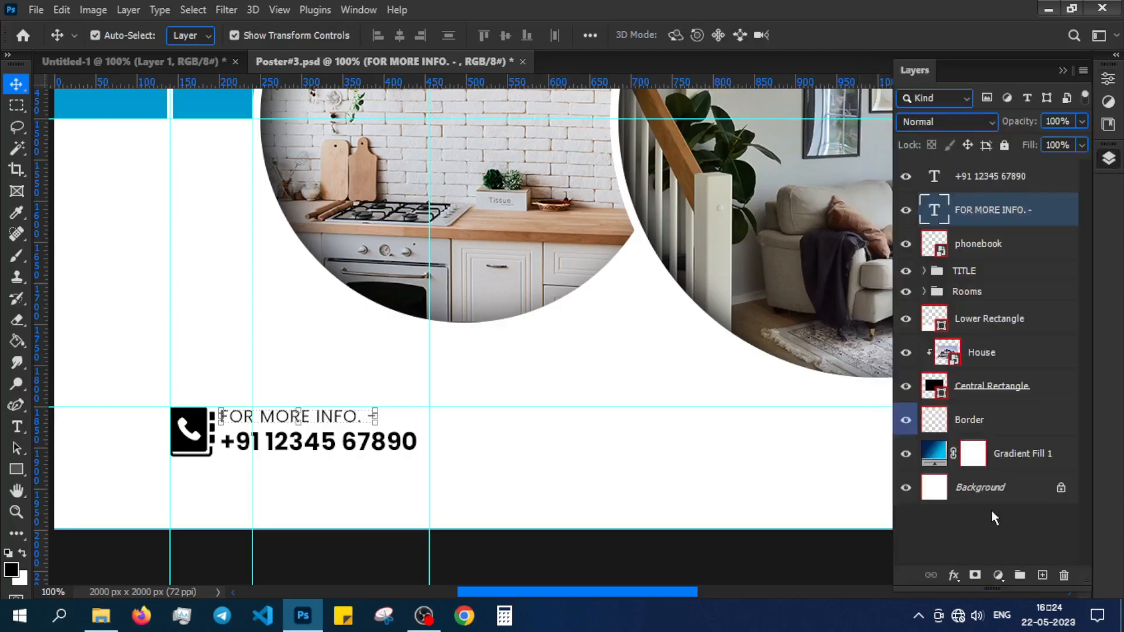
pyautogui.click(484, 457)
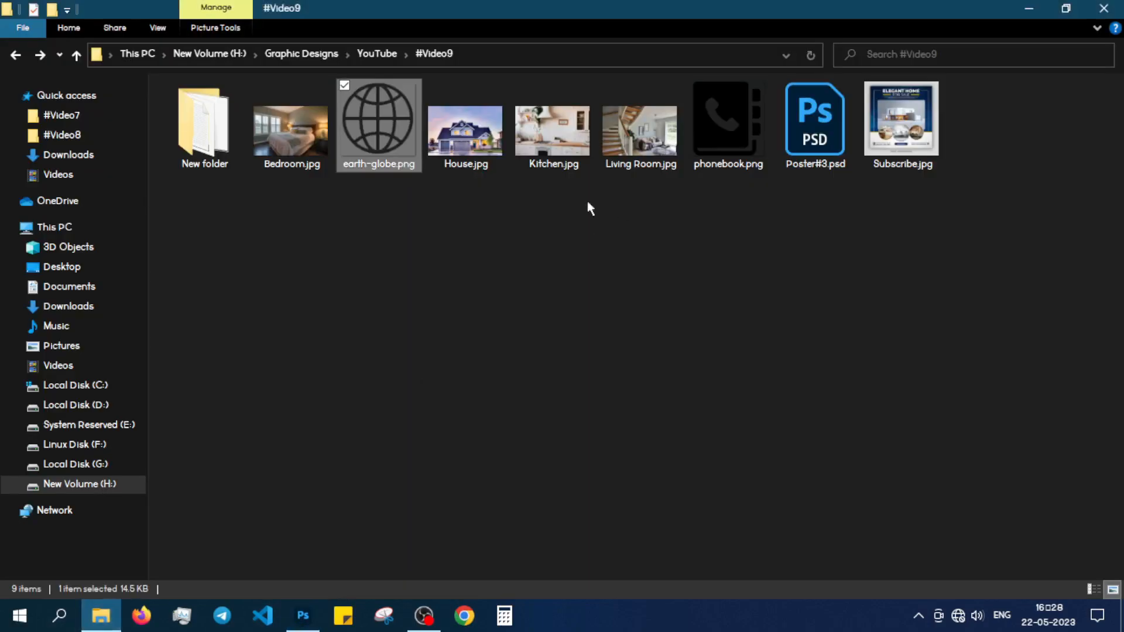
# - Place the earth-globe.png icon and scale and position it between the guides in the poster's lower right corner
pyautogui.moveTo(376, 117); pyautogui.dragTo(468, 421)
pyautogui.moveTo(570, 458); pyautogui.dragTo(305, 196)
pyautogui.moveTo(298, 186); pyautogui.dragTo(614, 397)
pyautogui.press('Return')
pyautogui.click(935, 497)
pyautogui.click(16, 426)
pyautogui.click(385, 383)
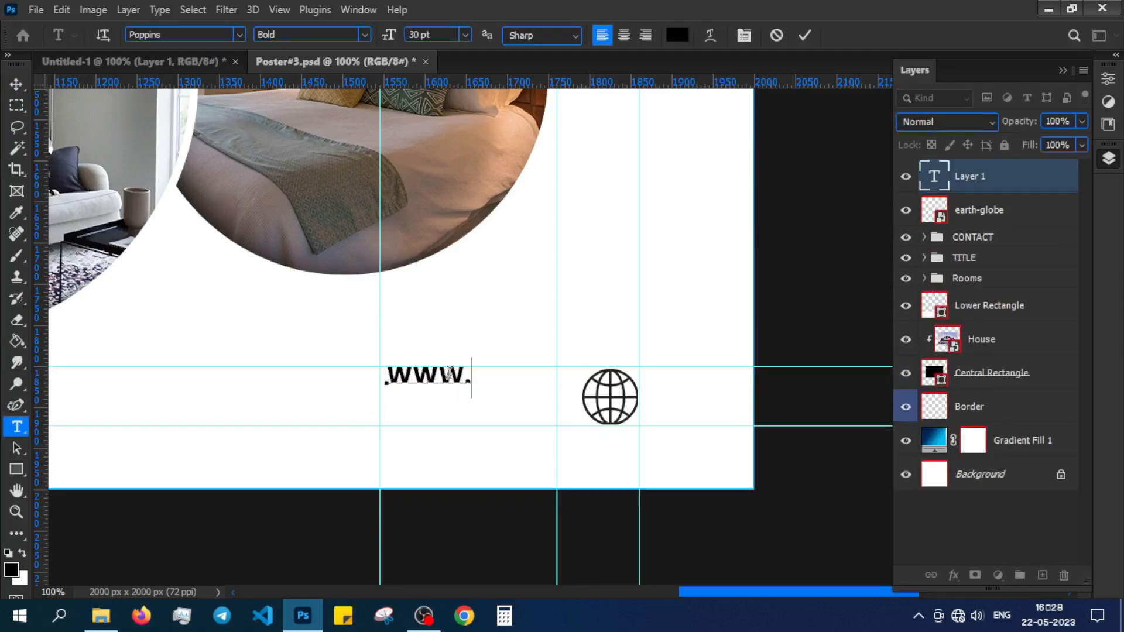
pyautogui.hotkey('ctrl', 'a')
pyautogui.click(364, 36)
pyautogui.click(322, 132)
pyautogui.click(949, 501)
pyautogui.press('v')
pyautogui.moveTo(494, 375); pyautogui.dragTo(440, 380)
# - Add the text "VISIT OUR WEBSITE" and right-align it beneath the website address
pyautogui.click(16, 427)
pyautogui.click(375, 409)
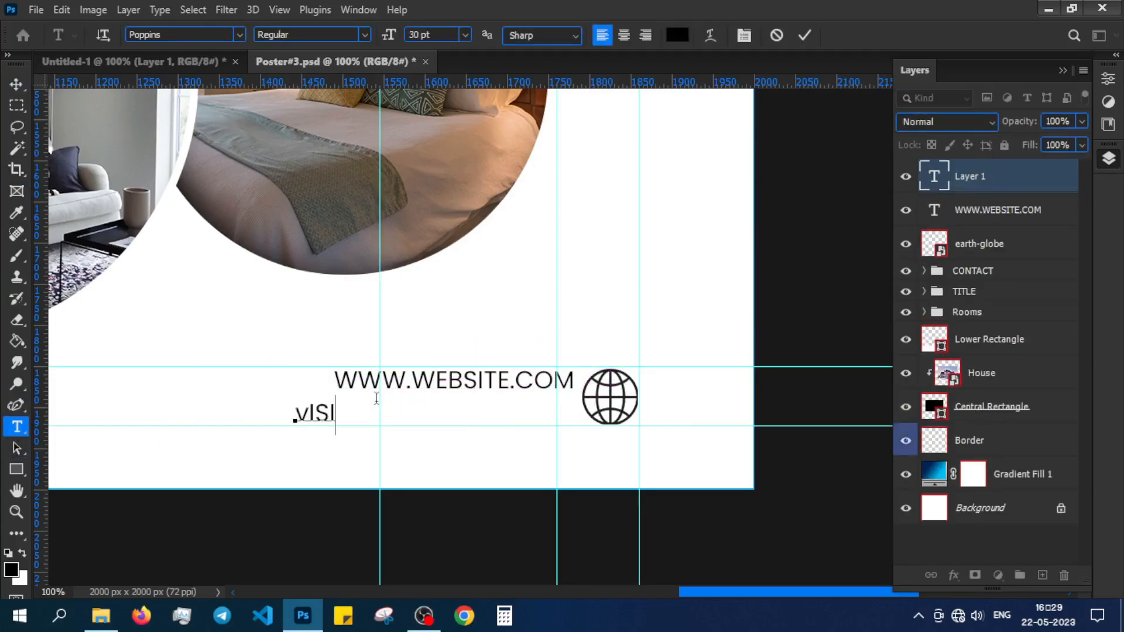
pyautogui.write('VISIT OUR WEBSITE')
pyautogui.hotkey('ctrl', 'Return')
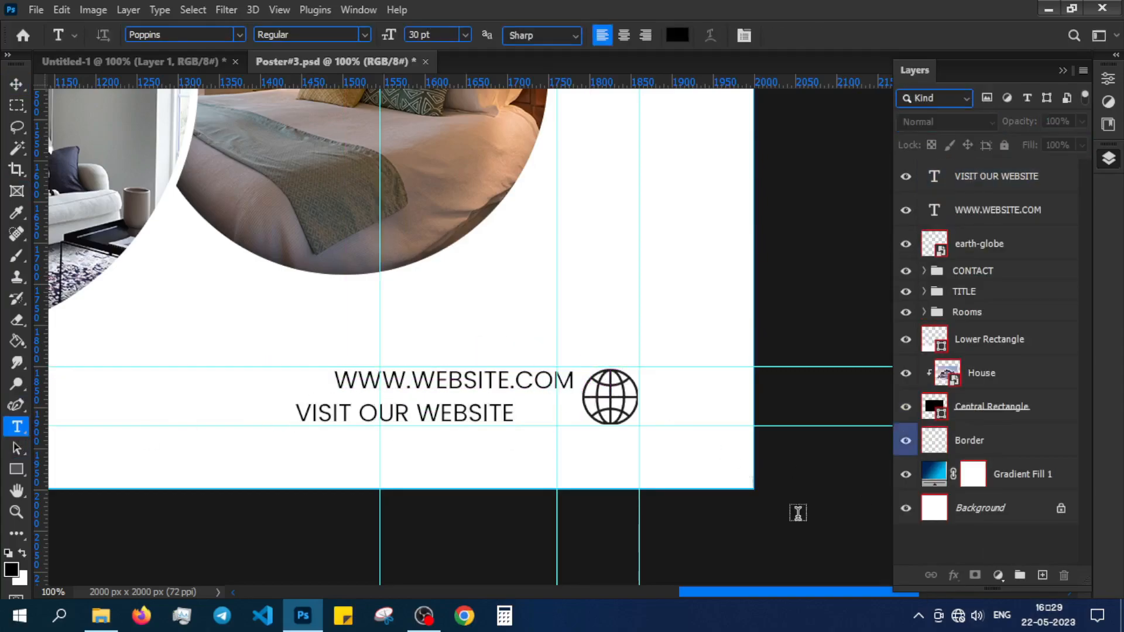
pyautogui.press('v')
pyautogui.moveTo(446, 427); pyautogui.dragTo(508, 419)
pyautogui.click(511, 381)
pyautogui.hotkey('ctrl', 'a')
pyautogui.click(364, 35)
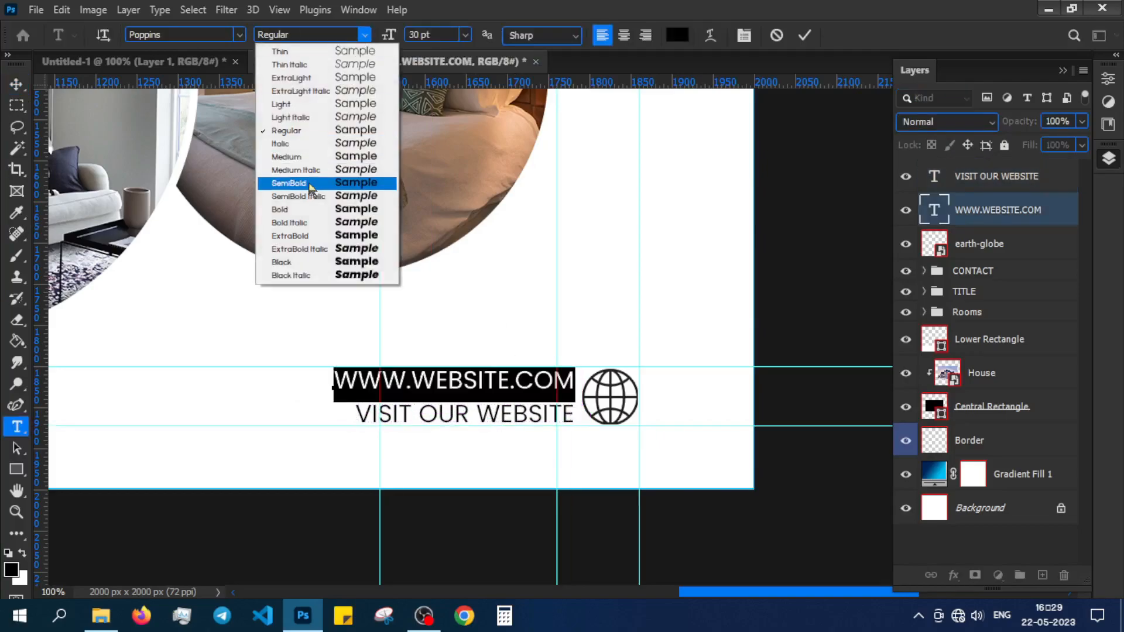
pyautogui.click(312, 183)
pyautogui.click(649, 446)
pyautogui.moveTo(537, 384); pyautogui.dragTo(528, 378)
# - Nudge the globe icon slightly to the left
pyautogui.click(588, 408)
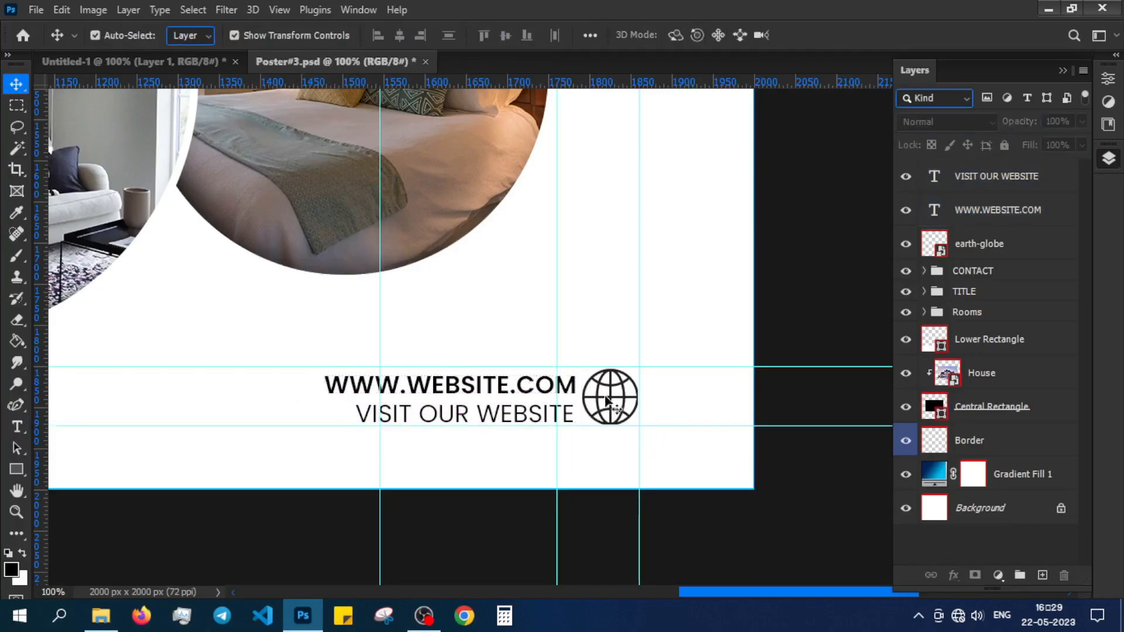
pyautogui.click(998, 382)
pyautogui.click(984, 245)
pyautogui.press('Left')
pyautogui.click(557, 532)
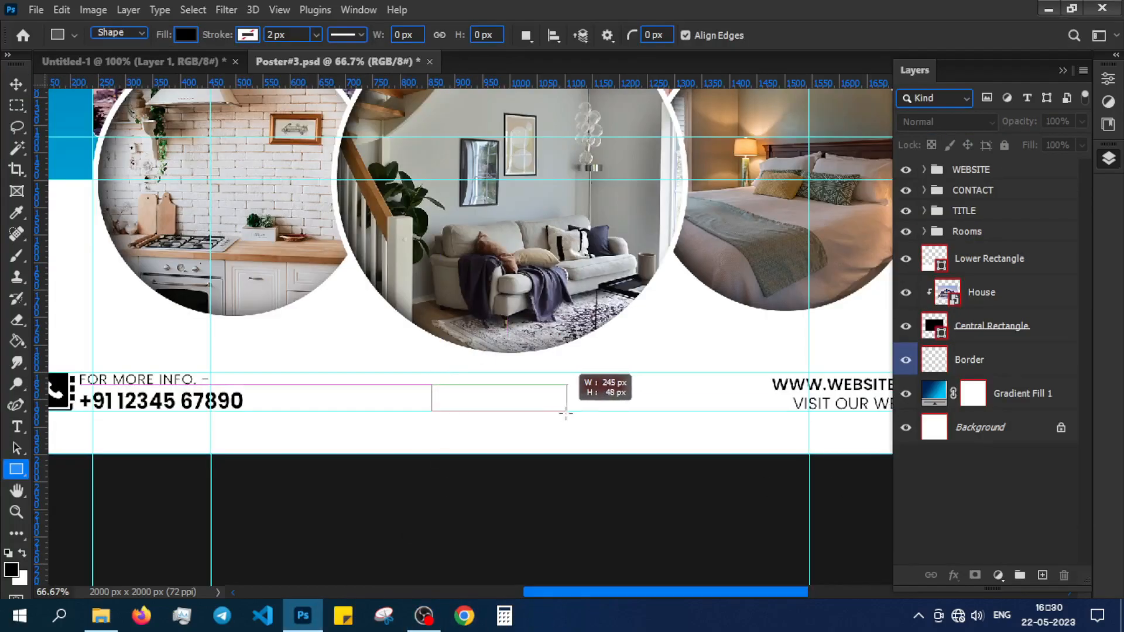
# - Draw a black rectangle about 251 × 48 px between the contact and website text and center it below the photos
pyautogui.moveTo(565, 412); pyautogui.dragTo(574, 412)
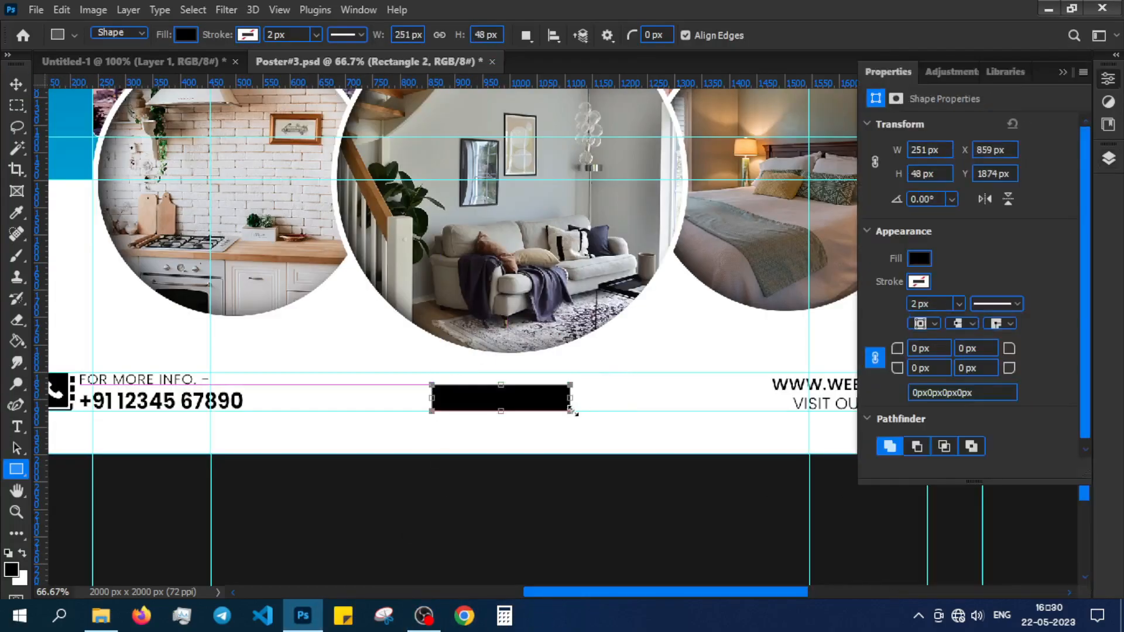
pyautogui.click(1107, 158)
pyautogui.click(1005, 545)
pyautogui.press('v')
pyautogui.moveTo(490, 405); pyautogui.dragTo(500, 398)
# - Apply a Gradient Overlay to the new rectangle using a blue-to-purple gradient from the Blues presets
pyautogui.rightClick(1013, 173)
pyautogui.click(843, 24)
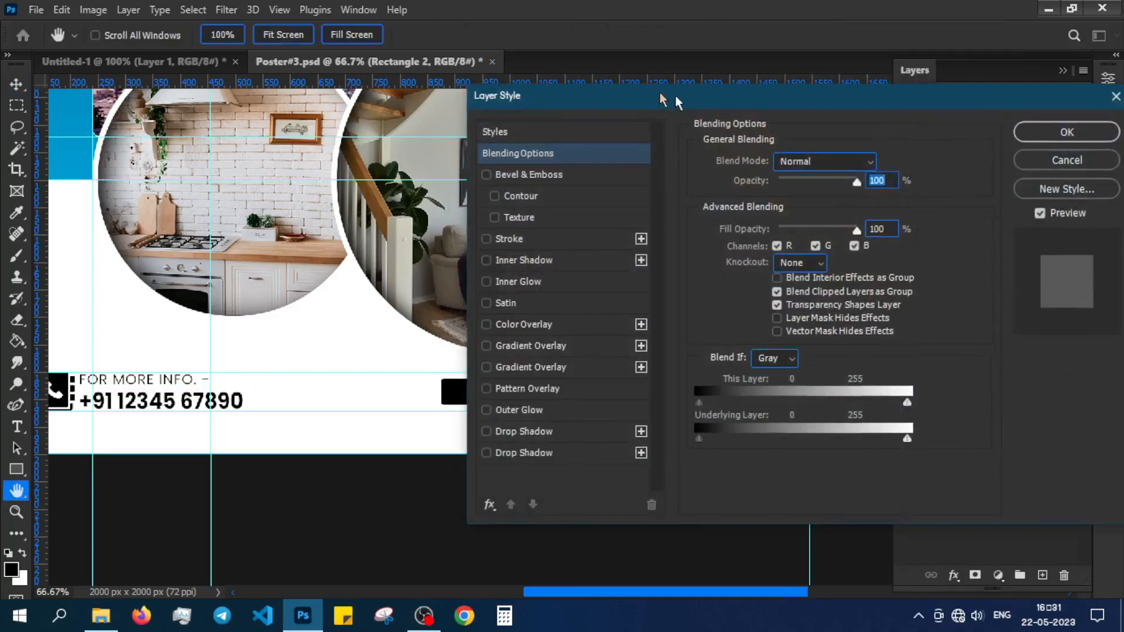
pyautogui.click(657, 339)
pyautogui.click(819, 149)
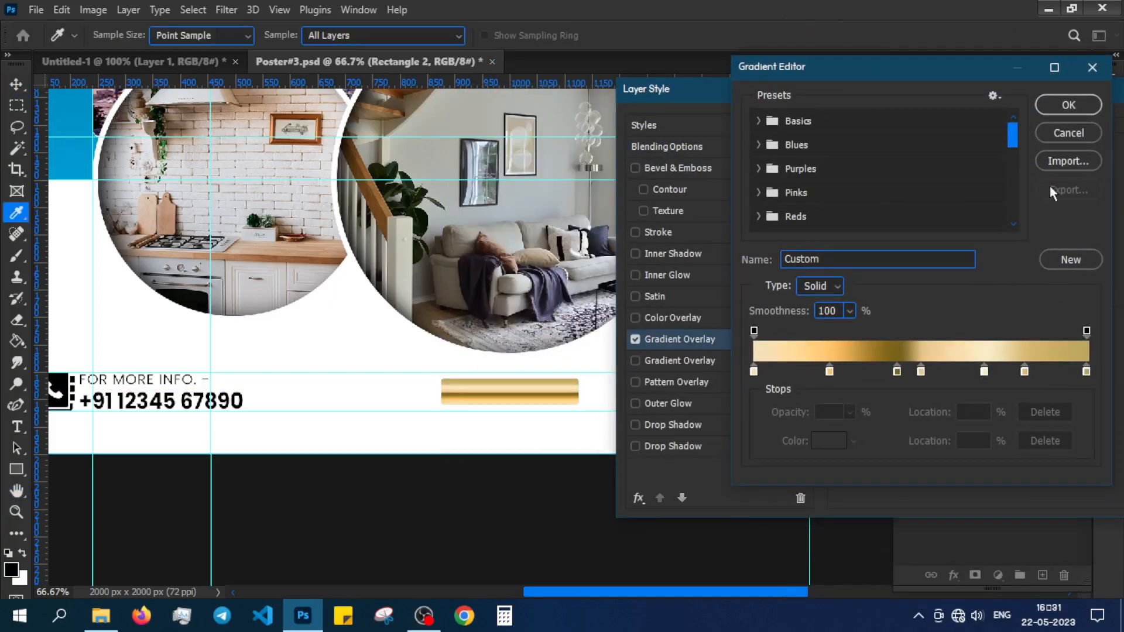
pyautogui.scroll(-2, 801, 171)
pyautogui.click(756, 144)
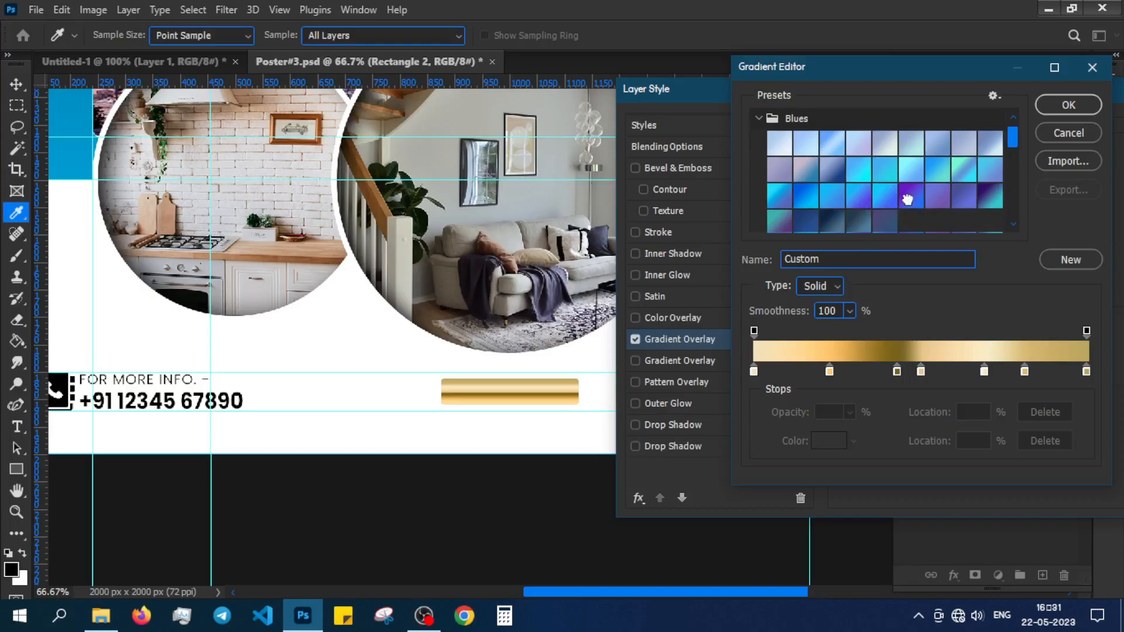
pyautogui.click(904, 190)
# - Set both end color stops of the rectangle's overlay gradient to #002358
pyautogui.click(753, 371)
pyautogui.click(829, 440)
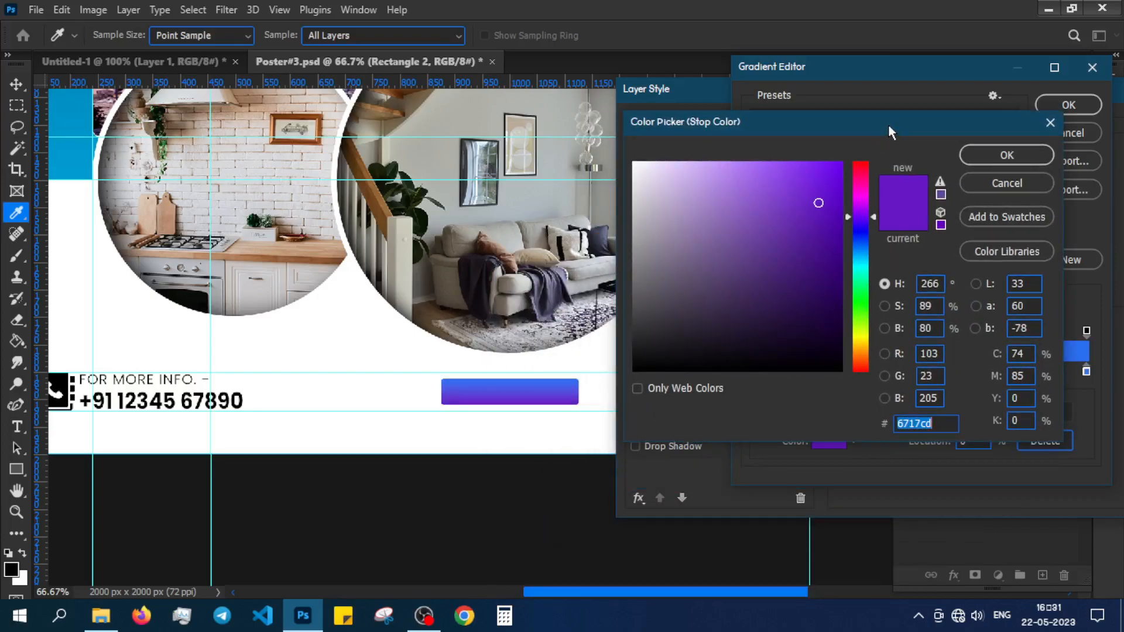
pyautogui.write('002358')
pyautogui.click(1006, 154)
pyautogui.doubleClick(1086, 371)
pyautogui.write('002358')
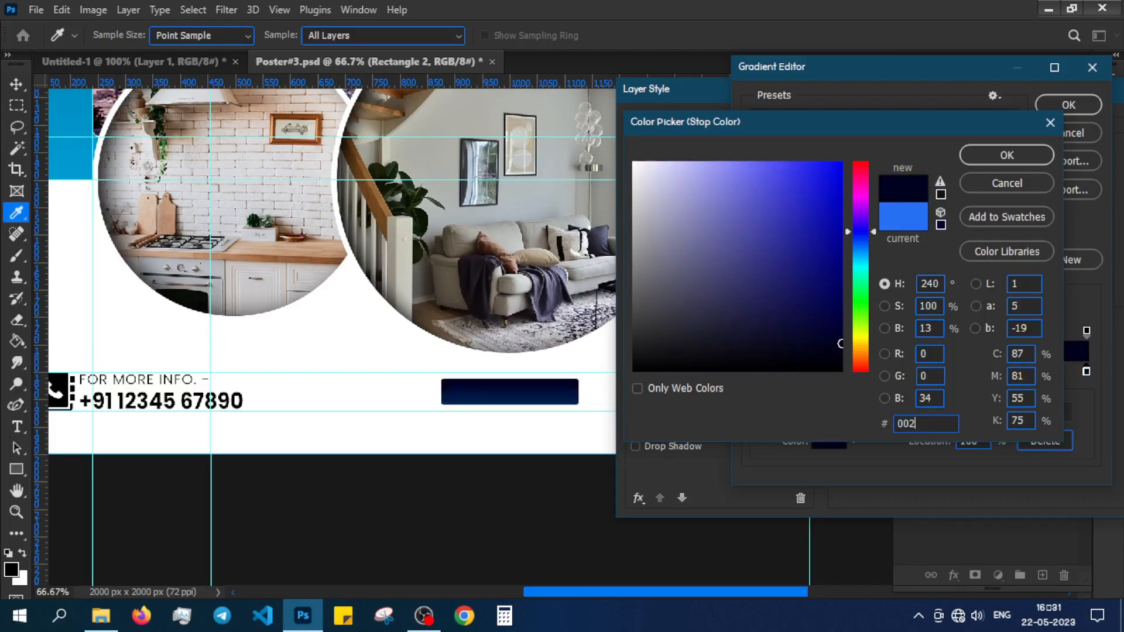
pyautogui.press('Return')
# - Add a color stop at 50% in the overlay gradient, set it to #00c0fa, and accept the gradient
pyautogui.click(920, 367)
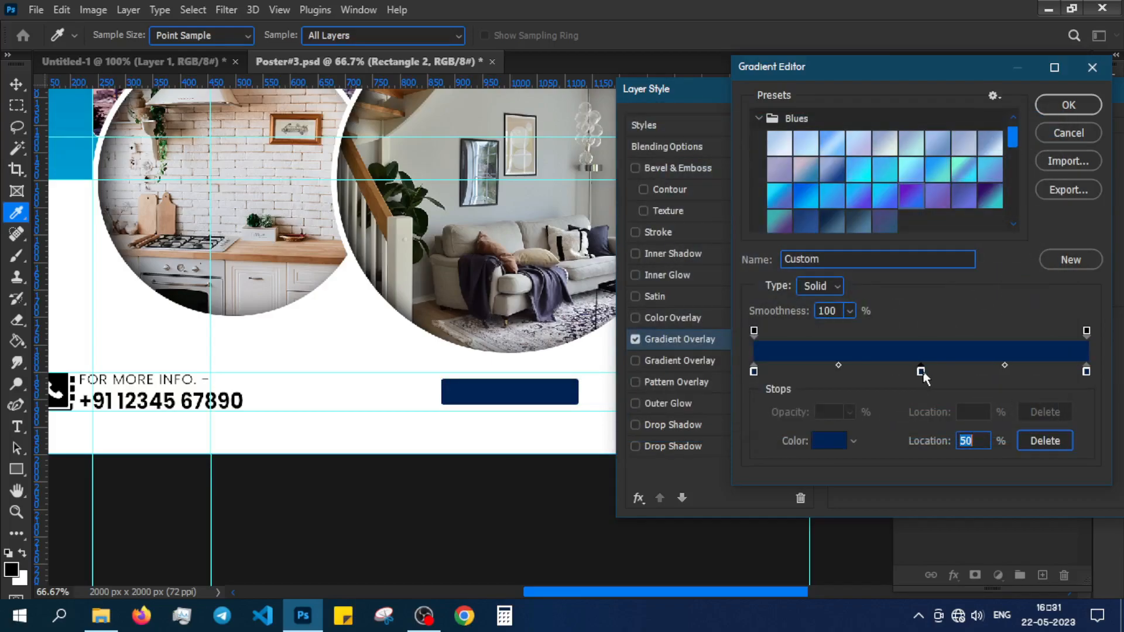
pyautogui.doubleClick(921, 371)
pyautogui.write('00c0fa')
pyautogui.click(1006, 157)
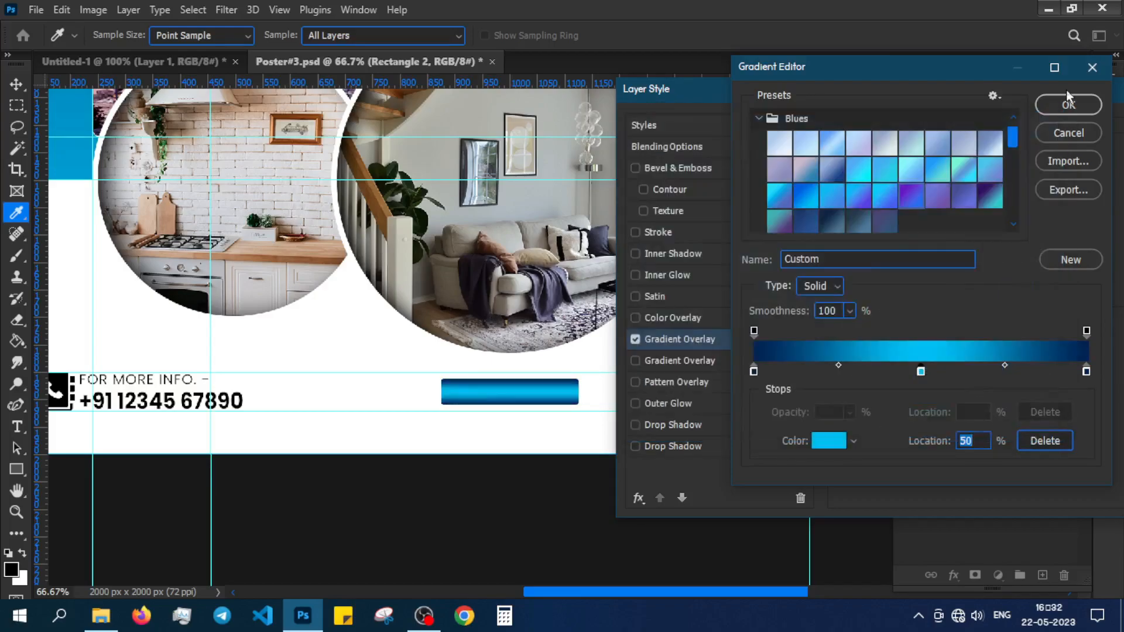
pyautogui.click(1066, 100)
# - Rotate the overlay gradient so its colors run horizontally across the rectangle, and apply the layer style
pyautogui.moveTo(933, 245); pyautogui.dragTo(928, 243)
pyautogui.moveTo(957, 95); pyautogui.dragTo(824, 100)
pyautogui.click(1067, 133)
# - Add the white text "BOOK NOW" over the gradient button rectangle, following the reference poster
pyautogui.scroll(-1, 698, 300)
pyautogui.hotkey('ctrl', '+')
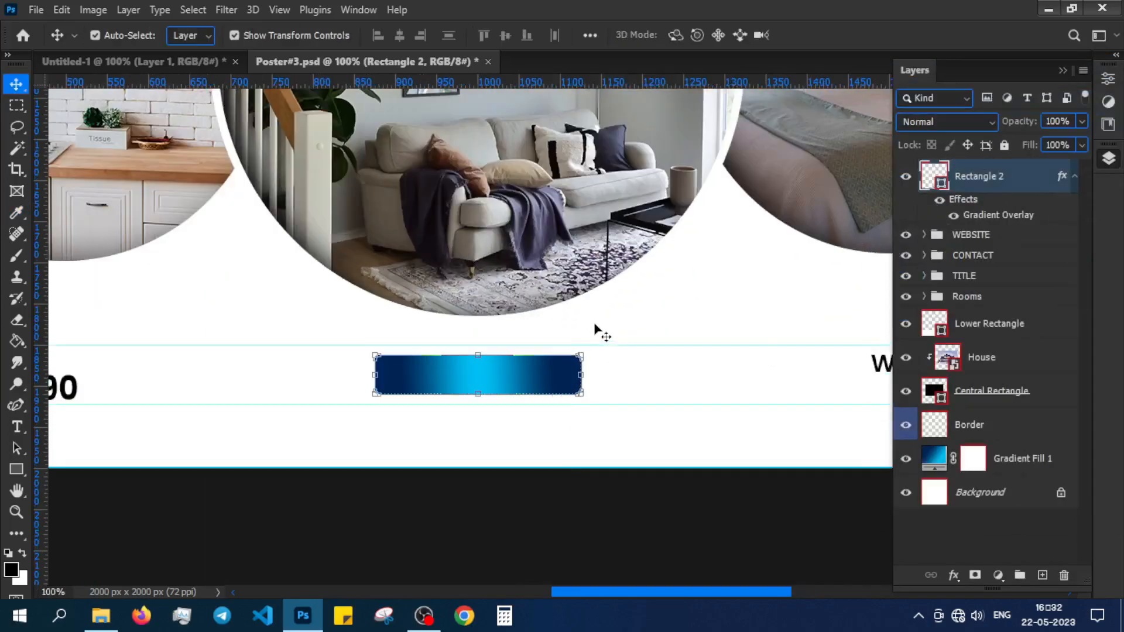
pyautogui.click(998, 530)
pyautogui.click(21, 427)
pyautogui.click(158, 62)
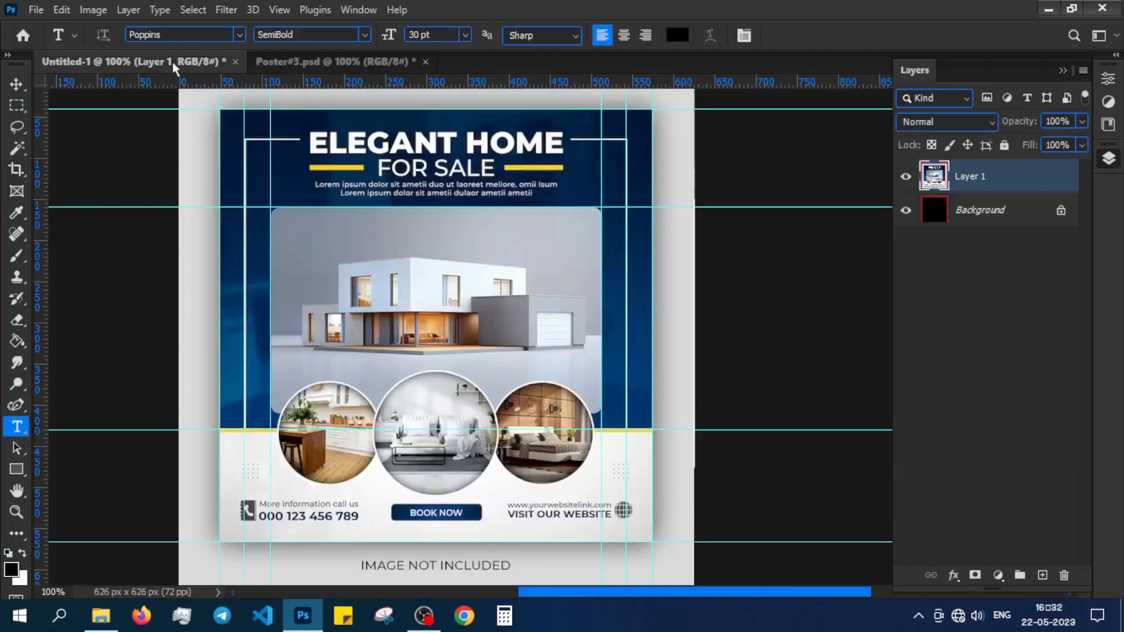
pyautogui.click(330, 61)
pyautogui.click(418, 495)
pyautogui.press('Return')
pyautogui.press('BackSpace')
# - Center the "BOOK NOW" text horizontally and vertically on the button rectangle
pyautogui.click(16, 85)
pyautogui.keyDown('shift'); pyautogui.click(1008, 204); pyautogui.keyUp('shift')
pyautogui.click(399, 35)
pyautogui.click(504, 35)
# - Group the "BOOK NOW" text with its rectangle and rename the group for the button
pyautogui.hotkey('ctrl', 'g')
pyautogui.doubleClick(969, 170)
pyautogui.write('b')
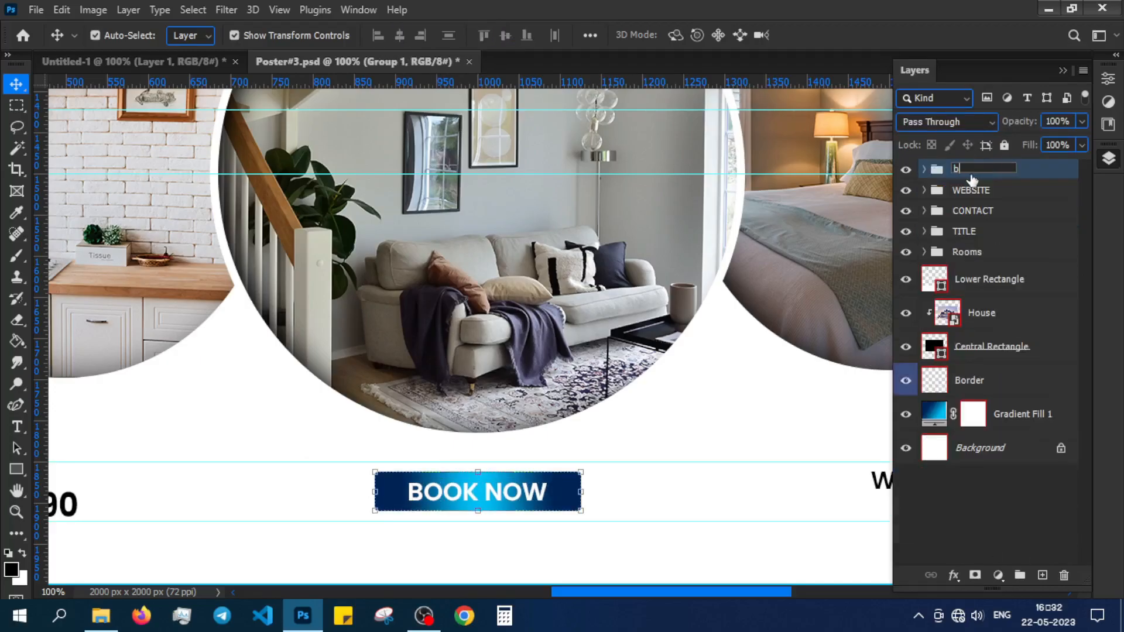
pyautogui.press('Return')
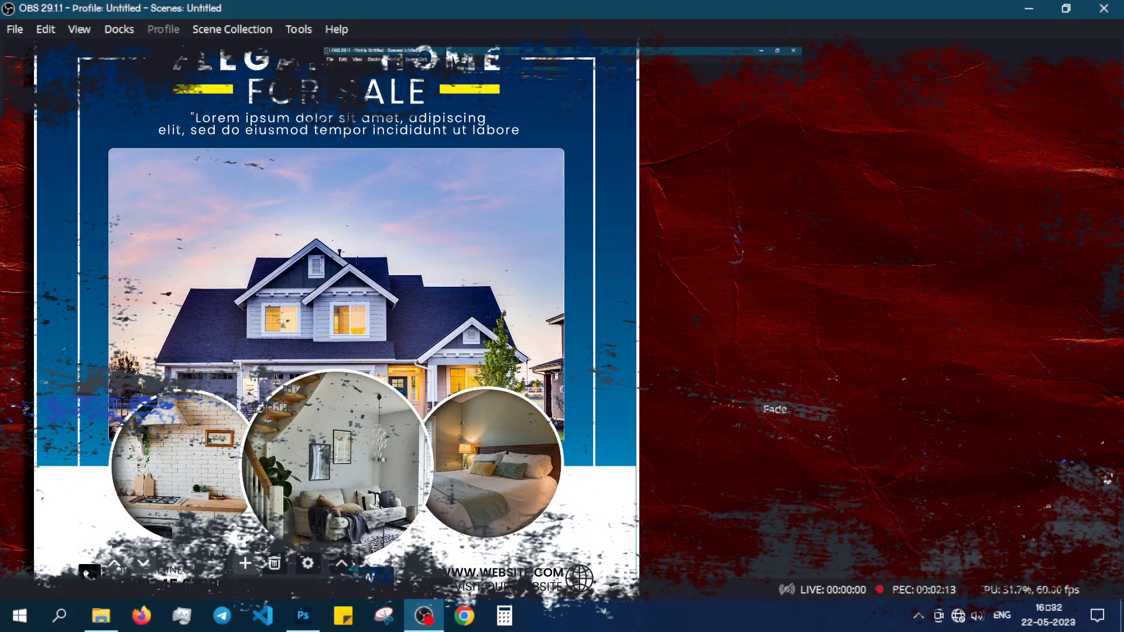